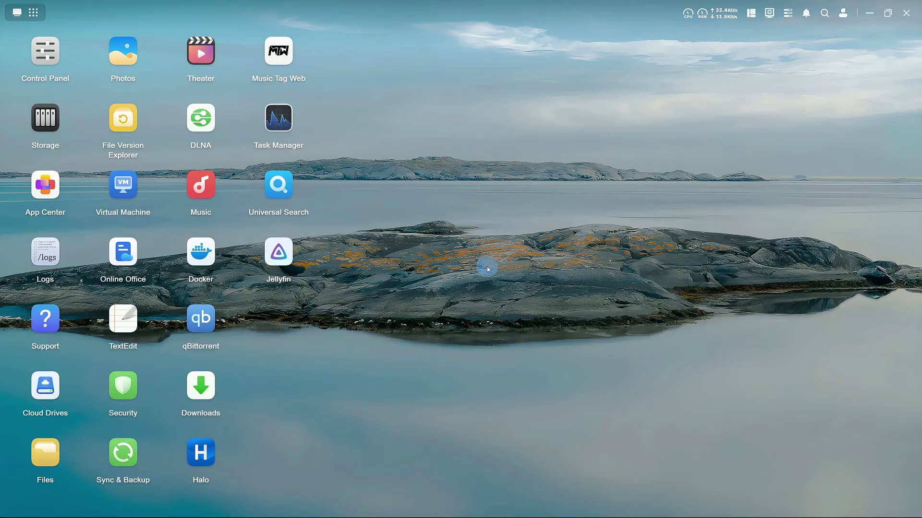
- Find SAN Manager in App Center by searching 'san', install it on Volume 1, and launch it
left_click(46, 186)
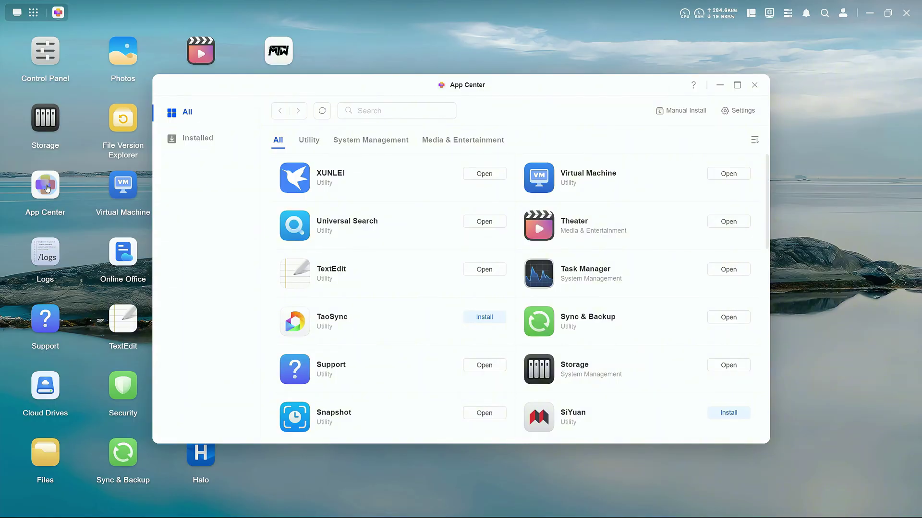
left_click(432, 113)
type("san")
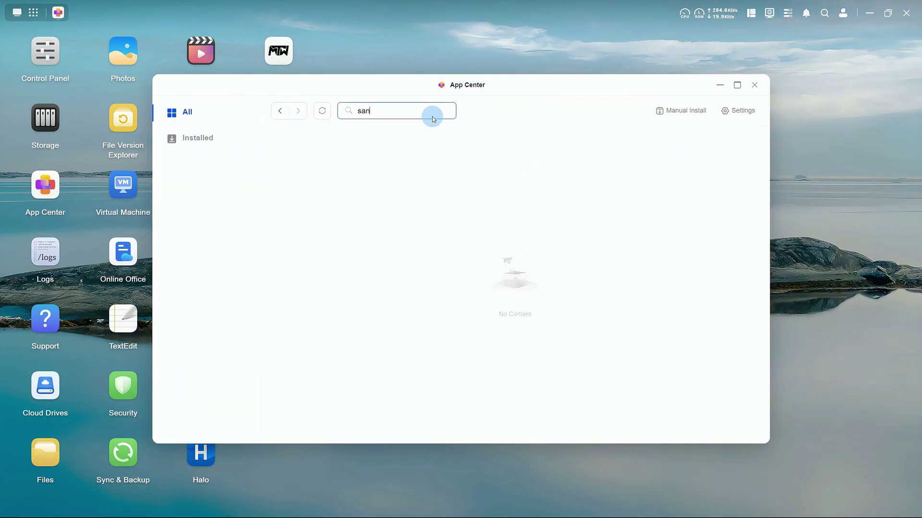
left_click(468, 174)
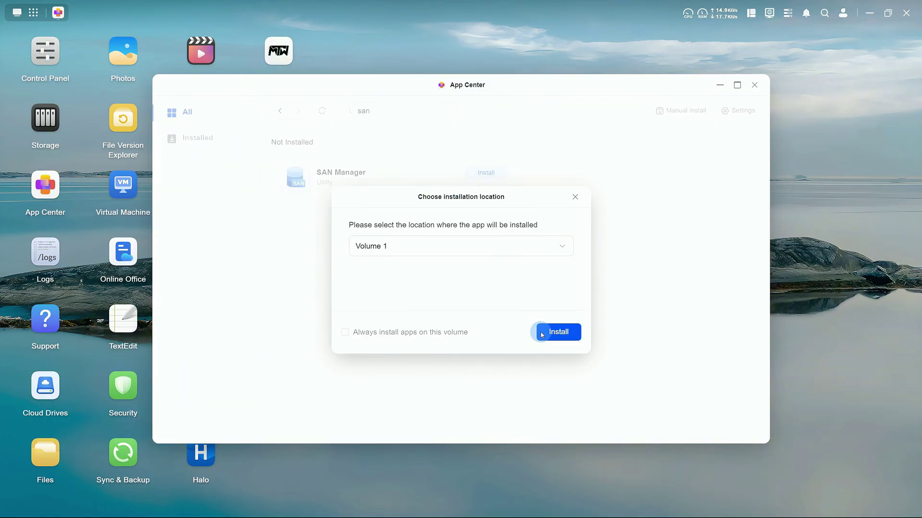
left_click(541, 334)
left_click(478, 184)
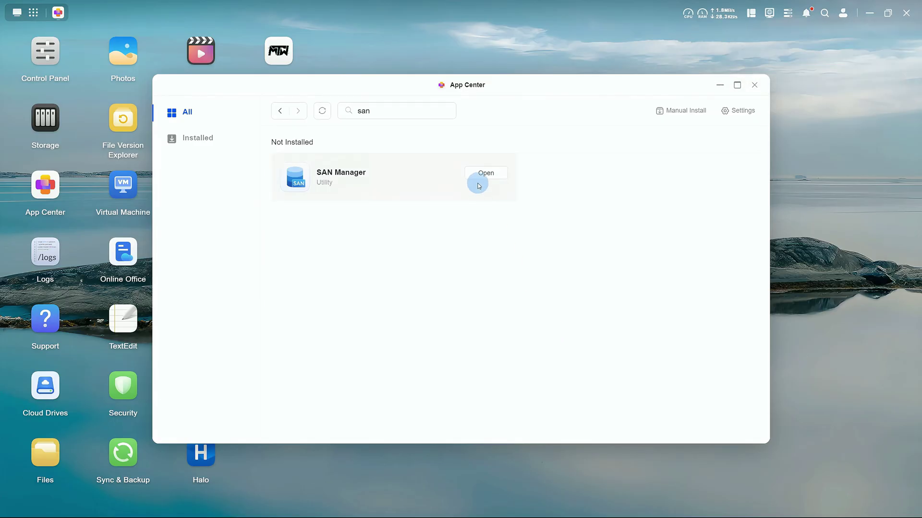
- Create a 100 GB Thick LUN on Volume 1 with description 'game'
left_click(516, 366)
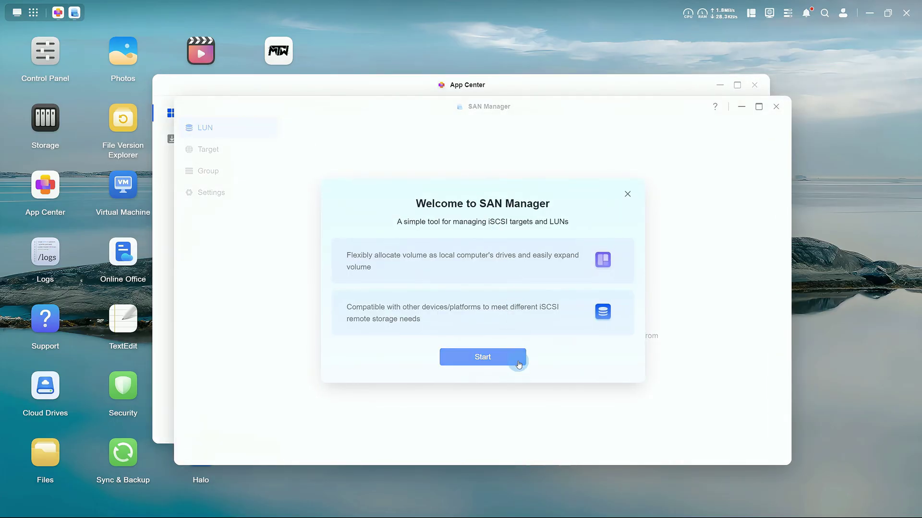
left_click(536, 380)
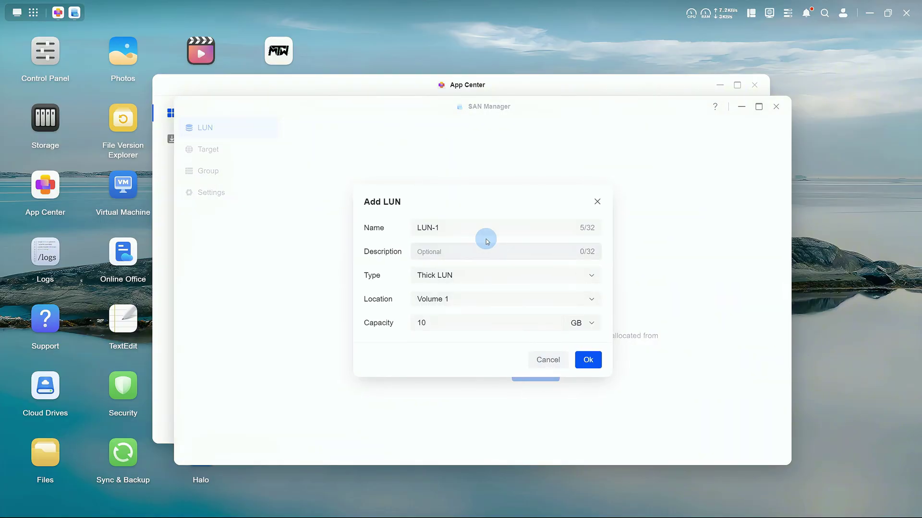
left_click(469, 249)
type("game")
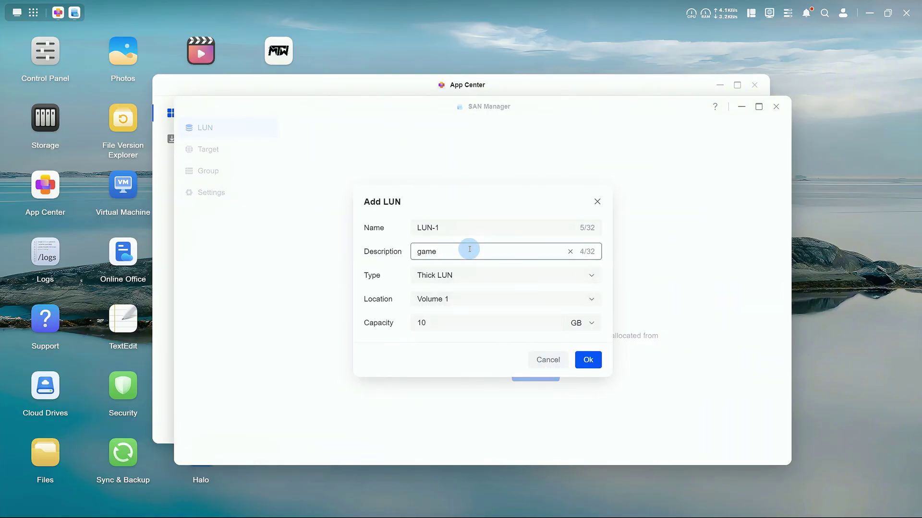
left_click(477, 319)
left_click(477, 275)
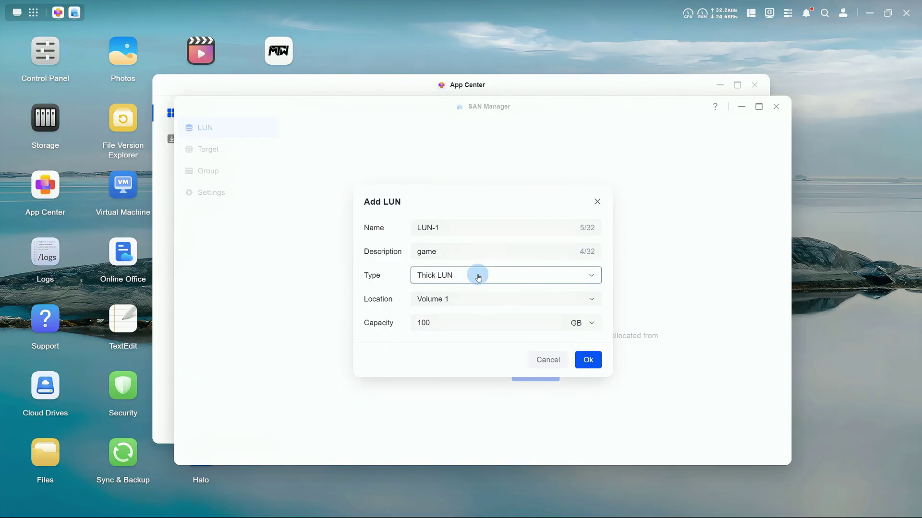
left_click(476, 296)
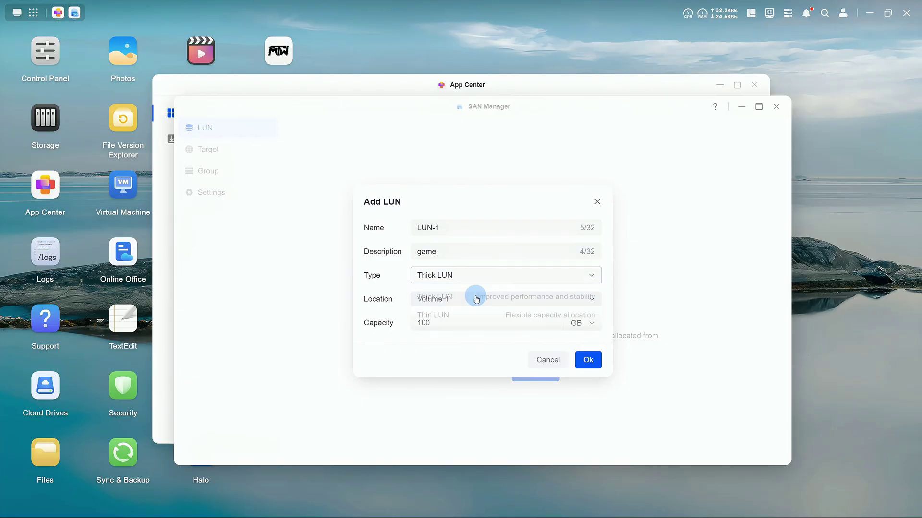
left_click(476, 299)
left_click(474, 319)
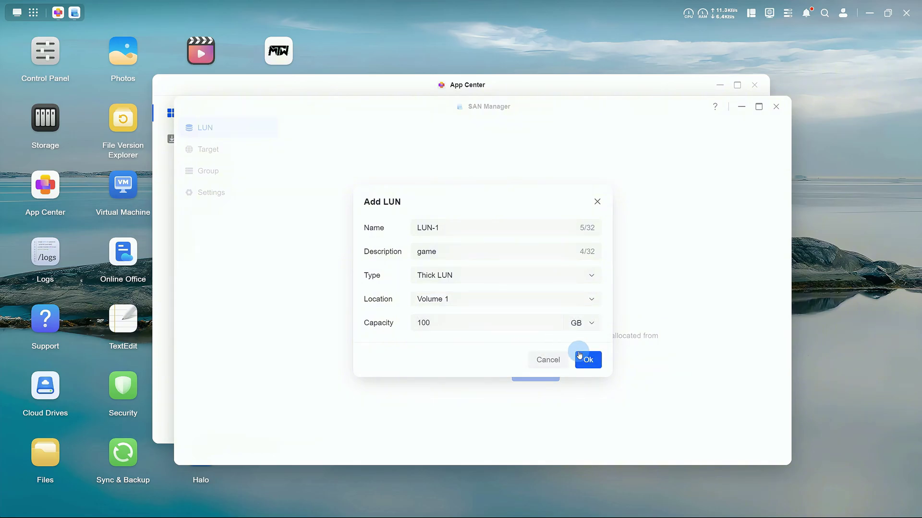
left_click(589, 367)
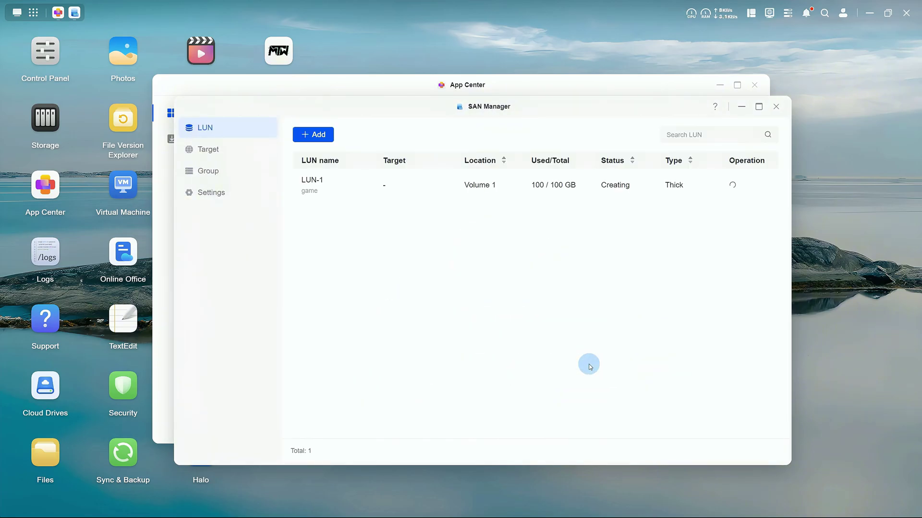
- Add a target mapping LUN-1 with IQN iqn.2025-03.com.ugreen:target-game, CHAP left off
left_click(227, 146)
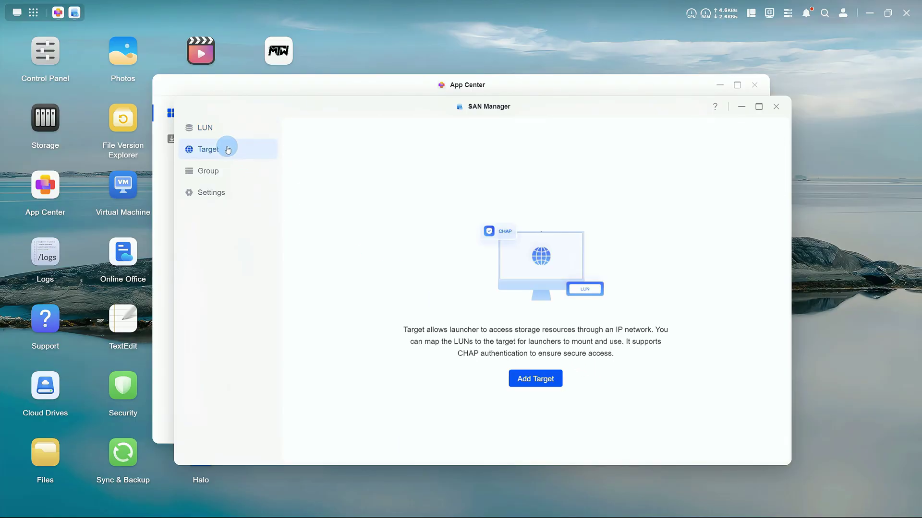
left_click(531, 386)
left_click(411, 288)
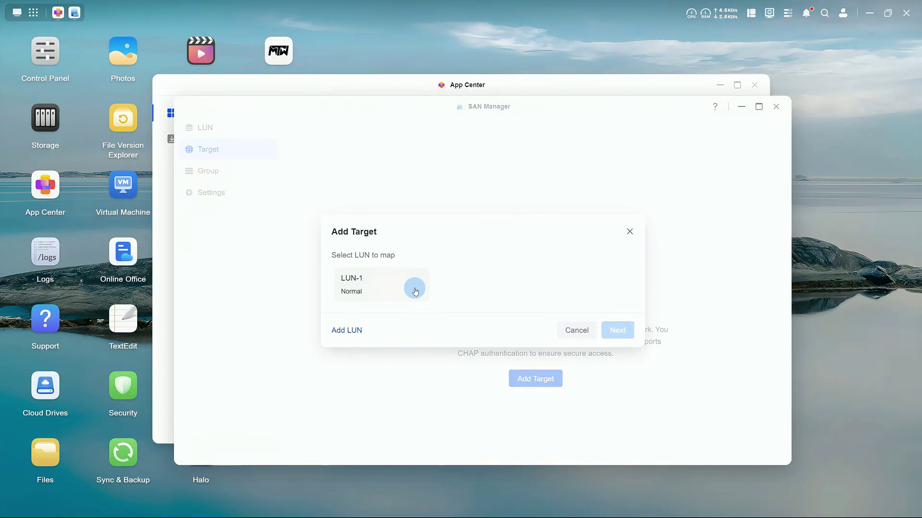
left_click(614, 329)
left_click(590, 244)
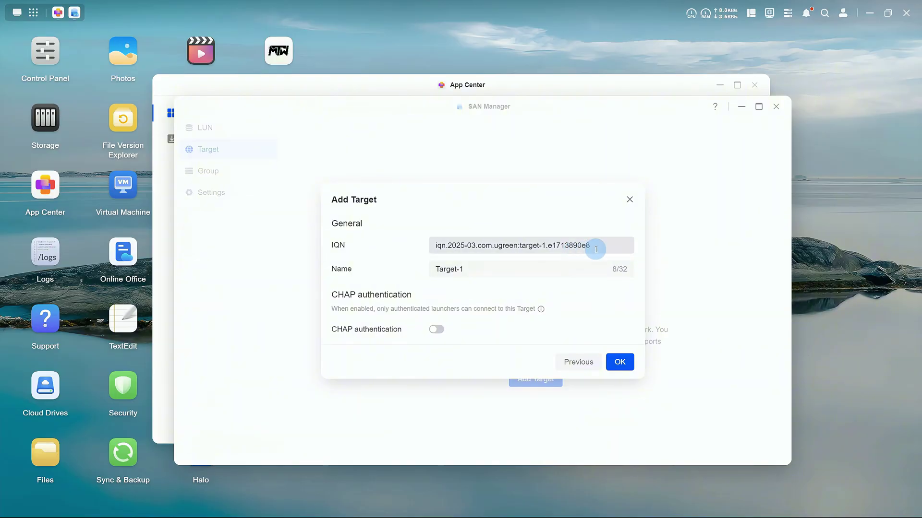
left_click_drag(591, 245, 541, 245)
key("BackSpace")
type("name")
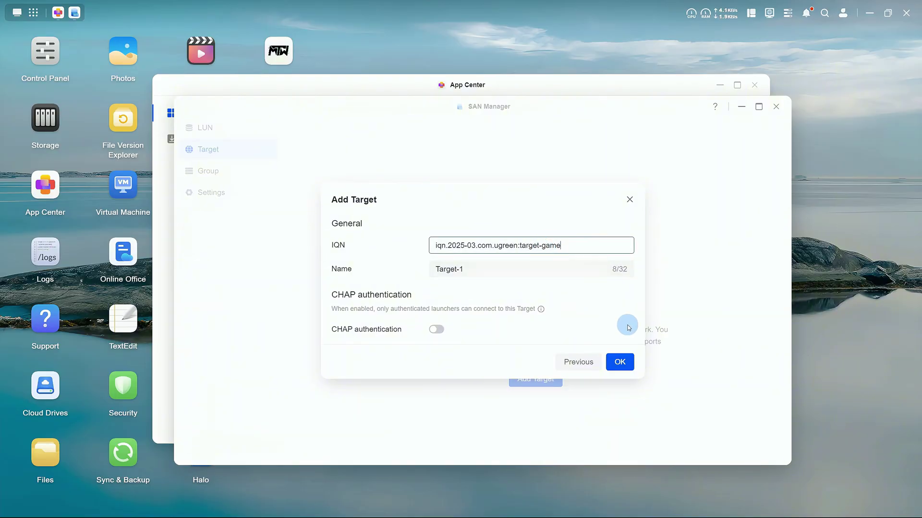
left_click(620, 362)
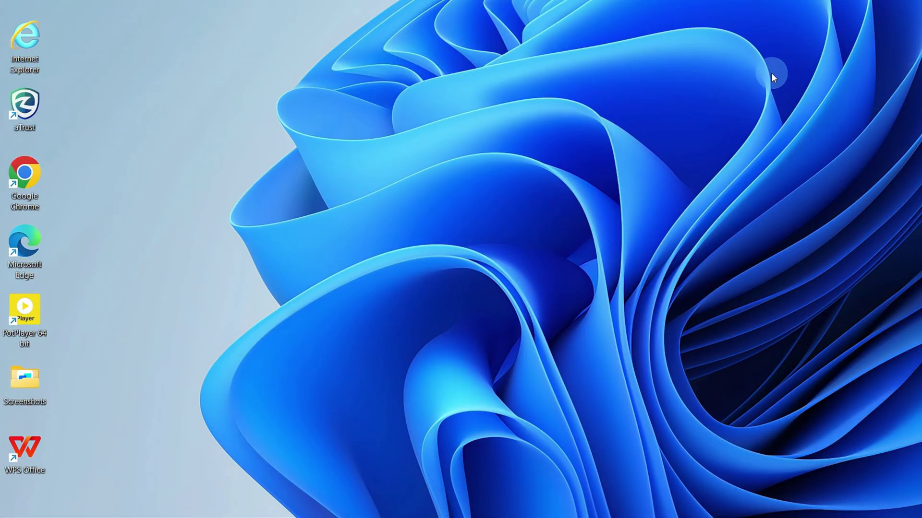
- Launch iSCSI Initiator via iscsicpl and add target portal 172.17.70.69 on port 3260
key("super+r")
type("iscsicp")
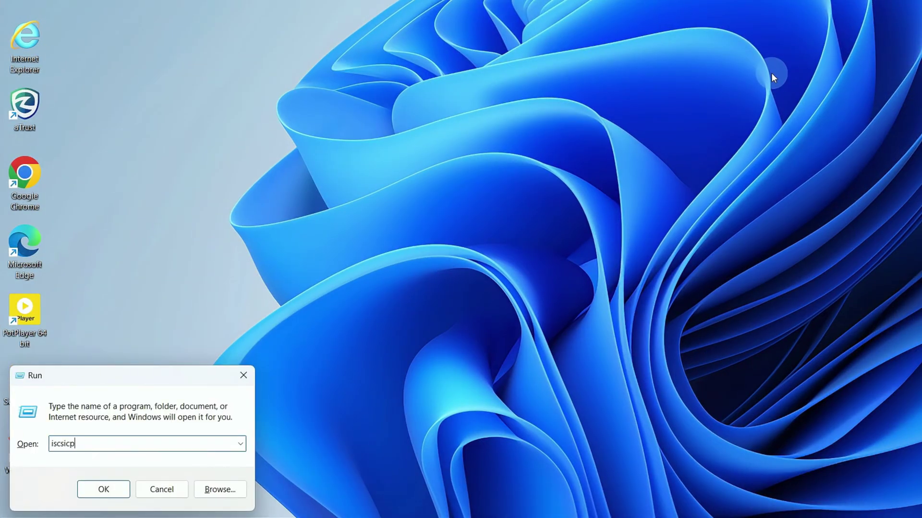
key("Return")
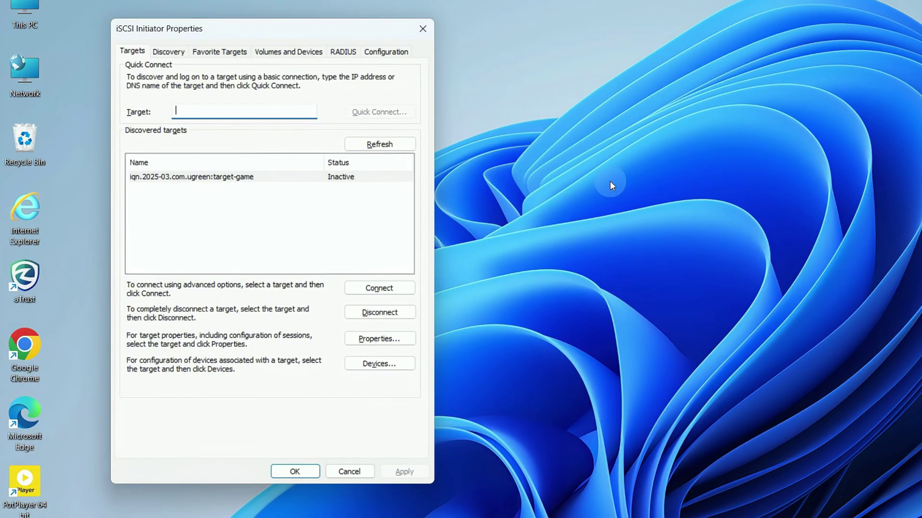
left_click(160, 52)
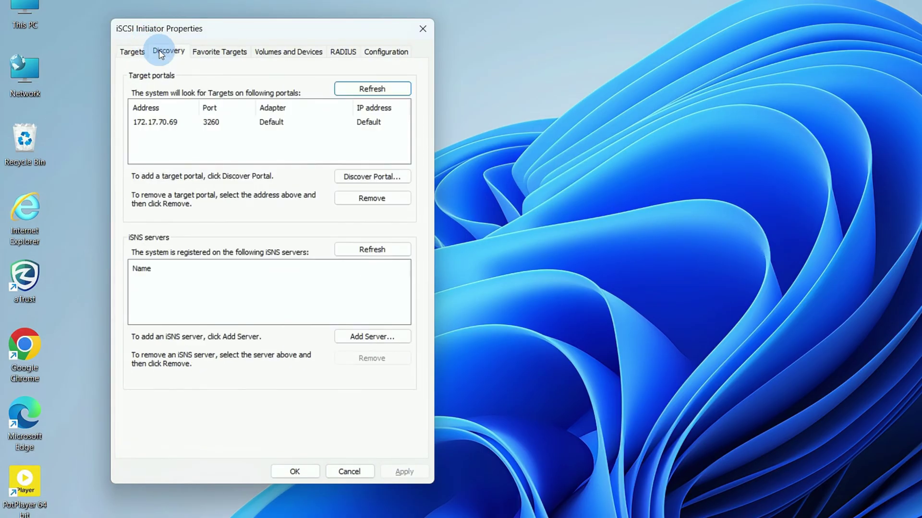
left_click(364, 176)
type("172.17")
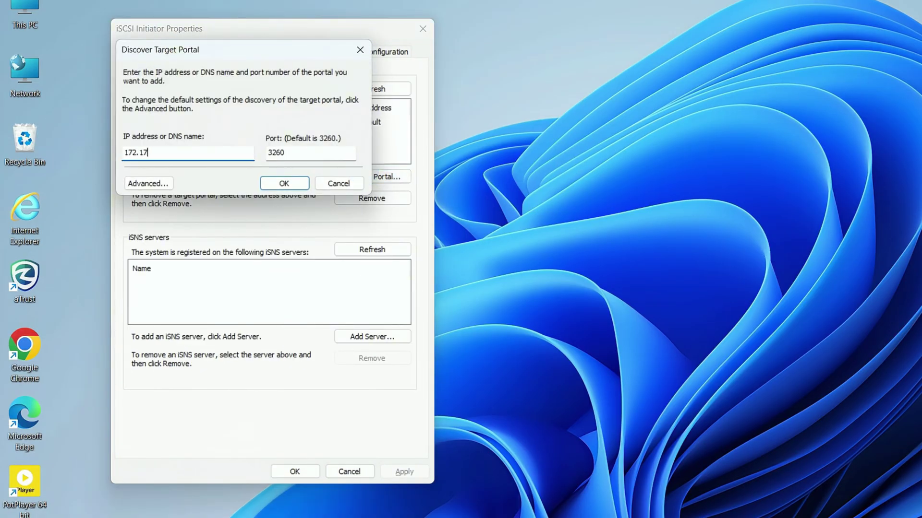
type(".70.69")
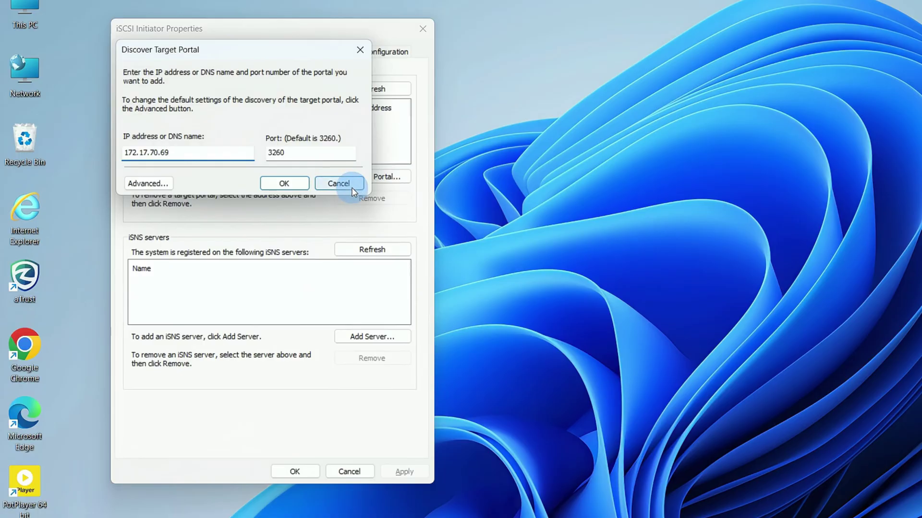
left_click(319, 153)
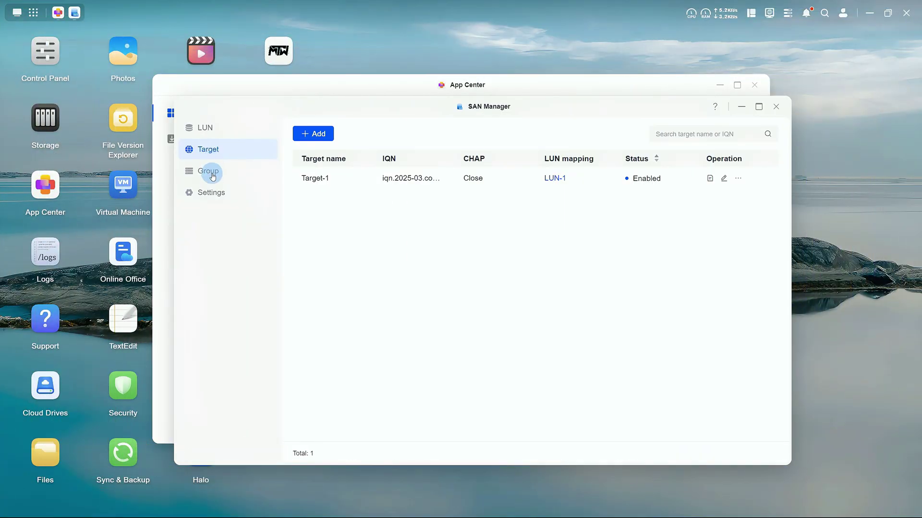
left_click(211, 191)
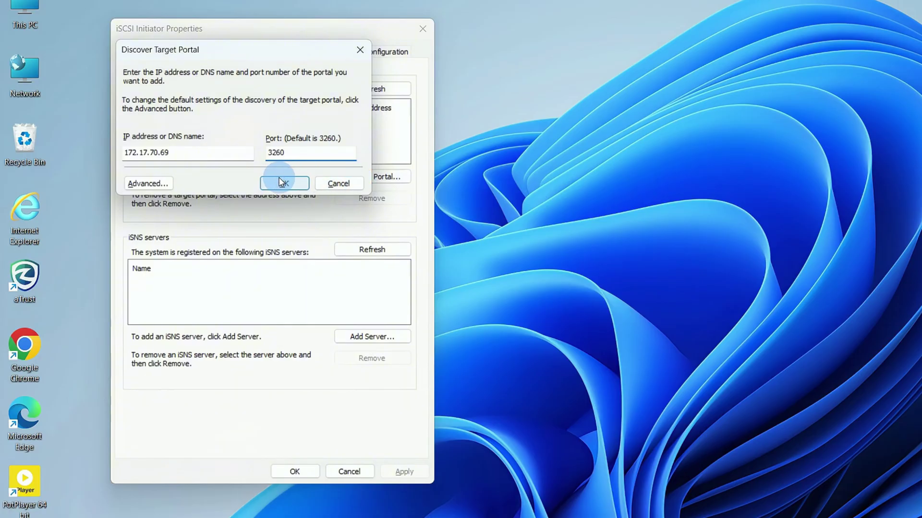
left_click(282, 182)
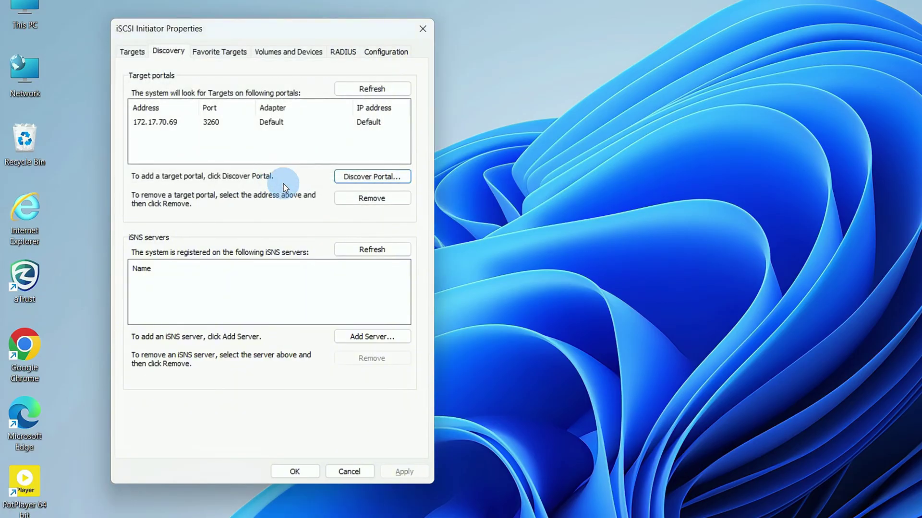
- Connect to the discovered target iqn.2025-03.com.ugreen:target-game
left_click(133, 54)
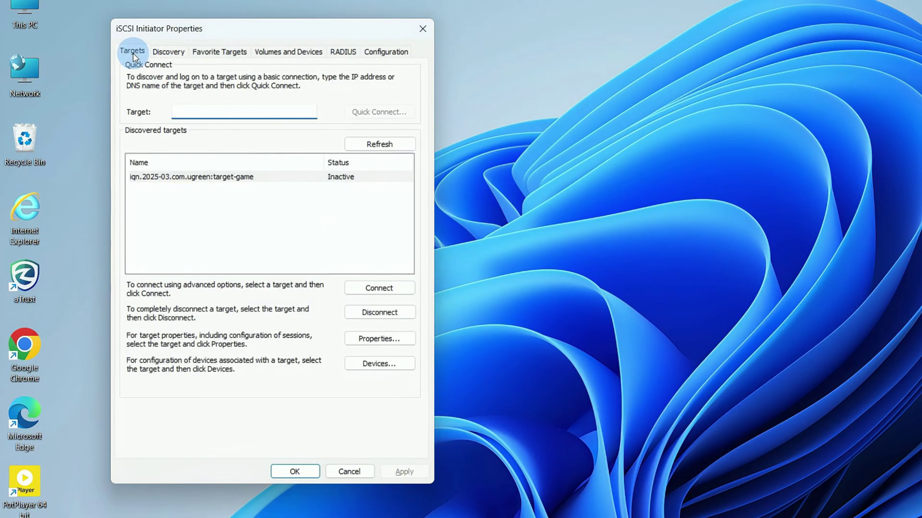
left_click(232, 180)
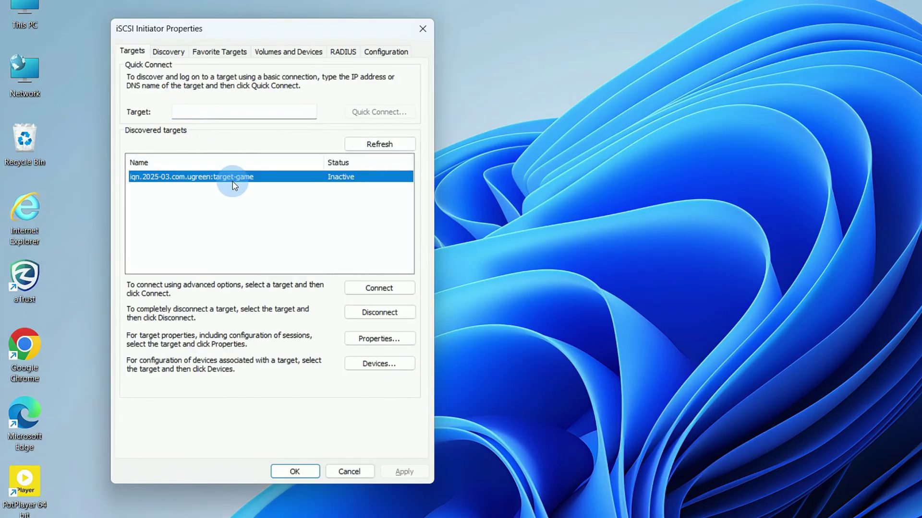
left_click(353, 290)
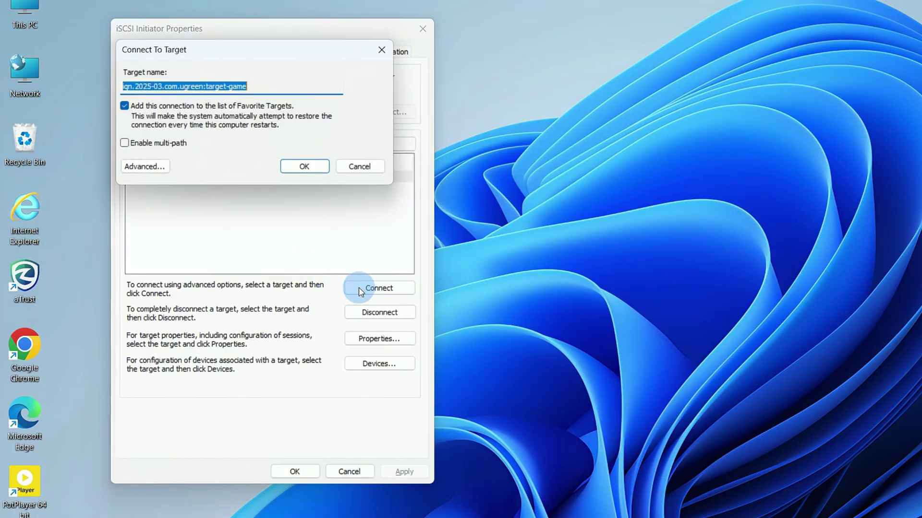
left_click(309, 168)
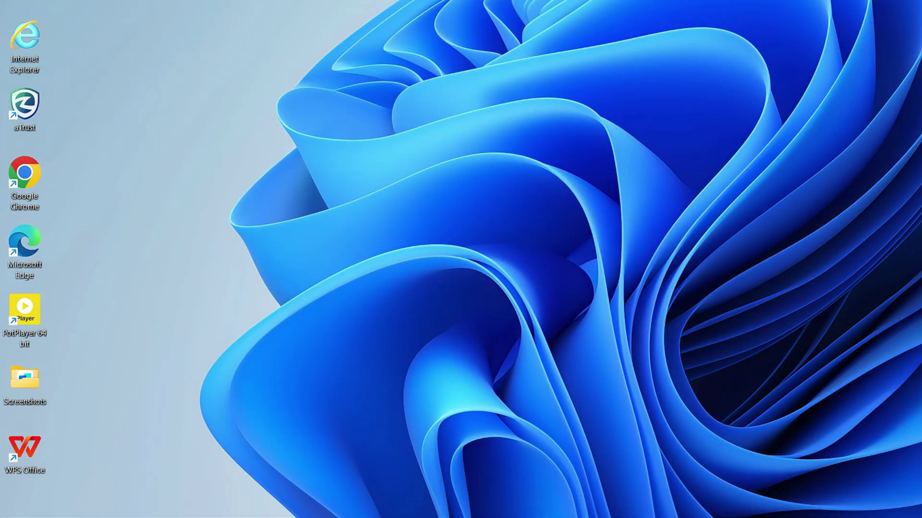
- Launch Disk Management with diskmgmt.msc and initialize the new disk as GPT
key("super+r")
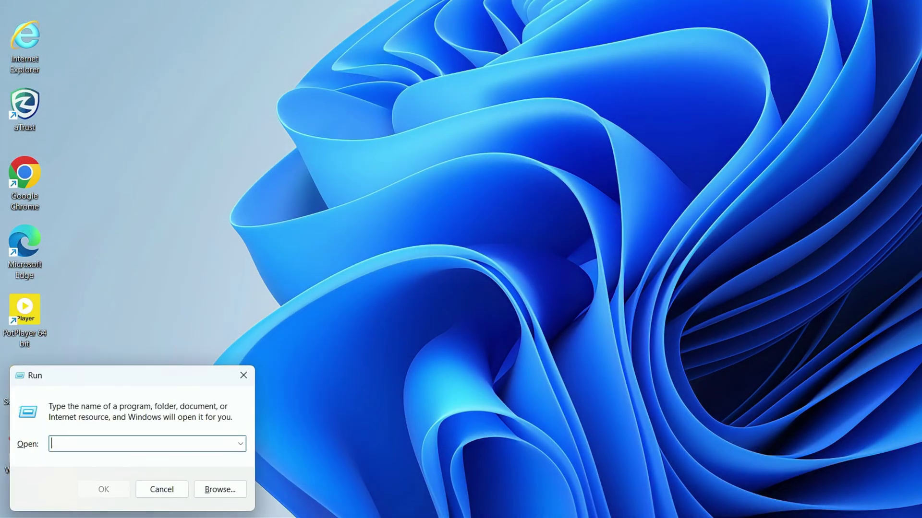
type("diskmg")
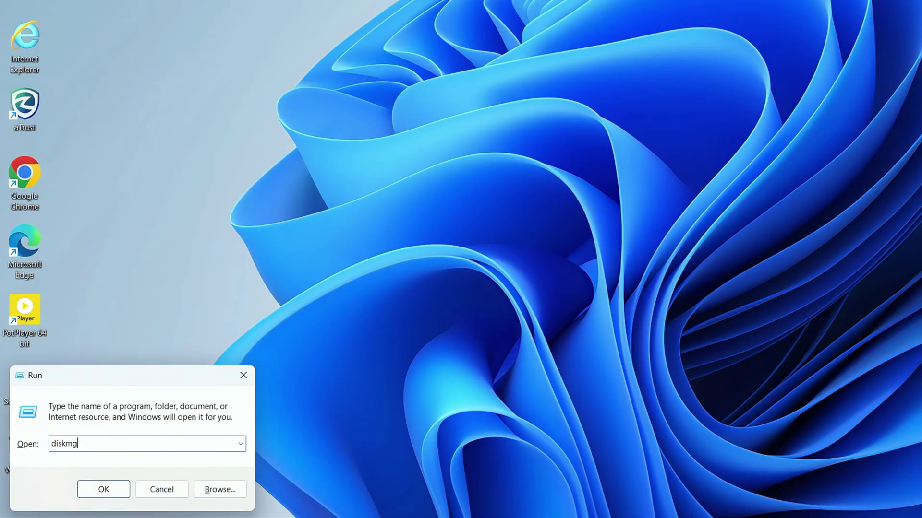
type("mt.msc")
key("Return")
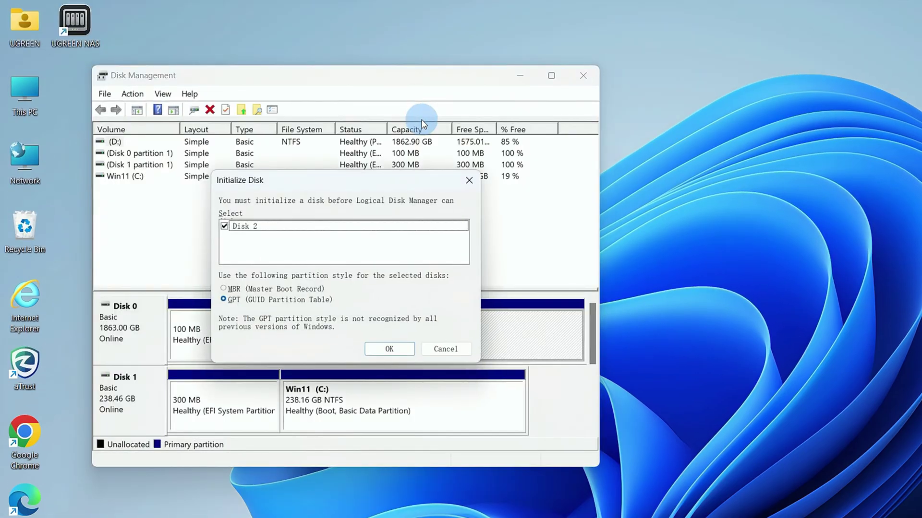
left_click(387, 349)
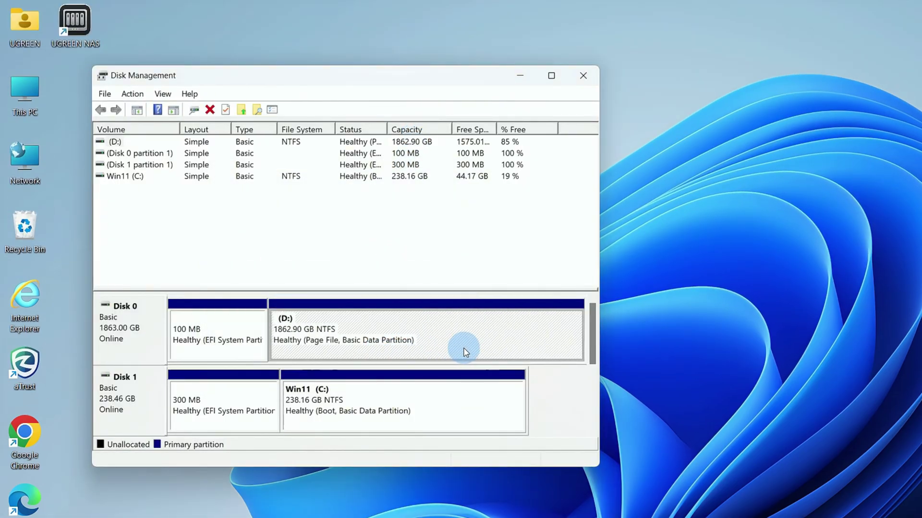
left_click_drag(593, 346, 587, 400)
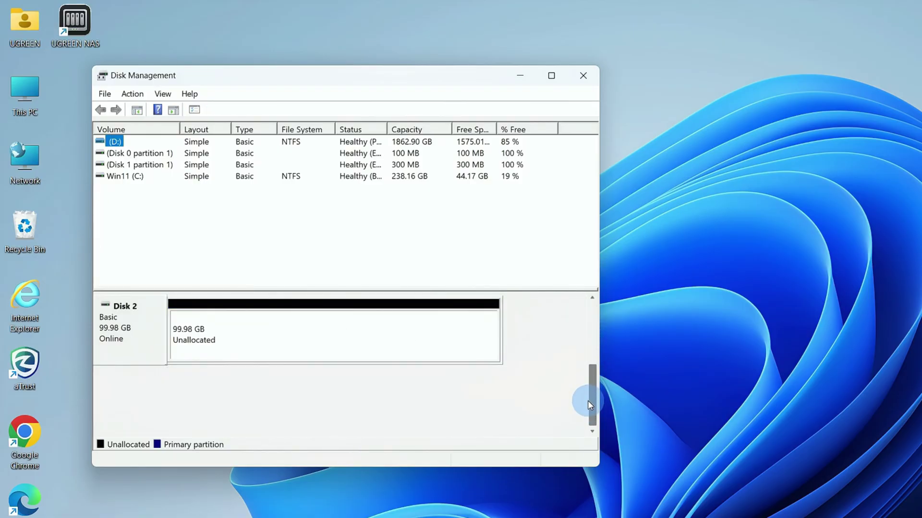
- Create a default New Simple Volume on Disk 2 as drive E: with NTFS formatting
right_click(427, 331)
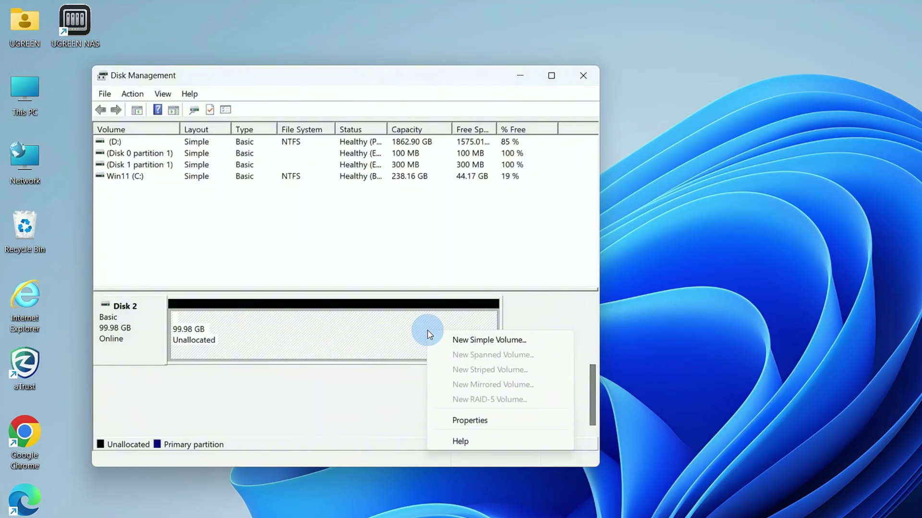
left_click(461, 340)
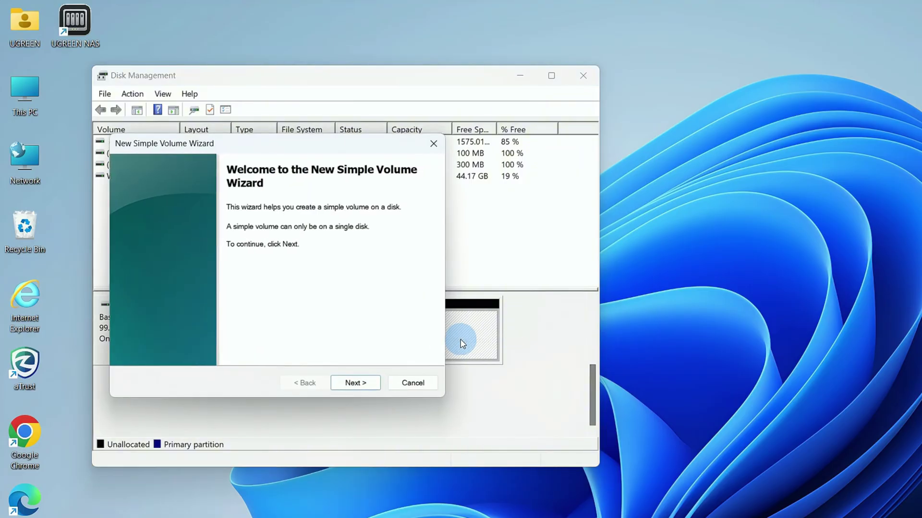
left_click(356, 383)
left_click(357, 384)
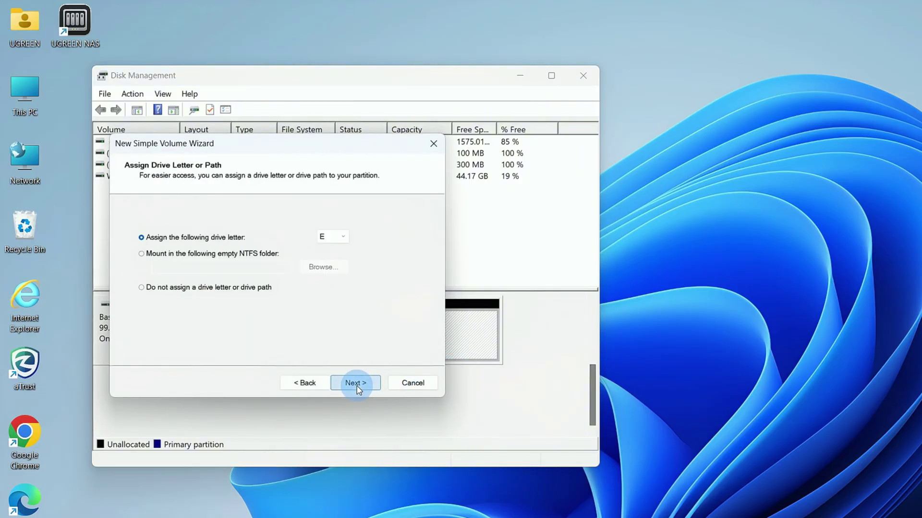
left_click(358, 384)
left_click(357, 385)
left_click(356, 384)
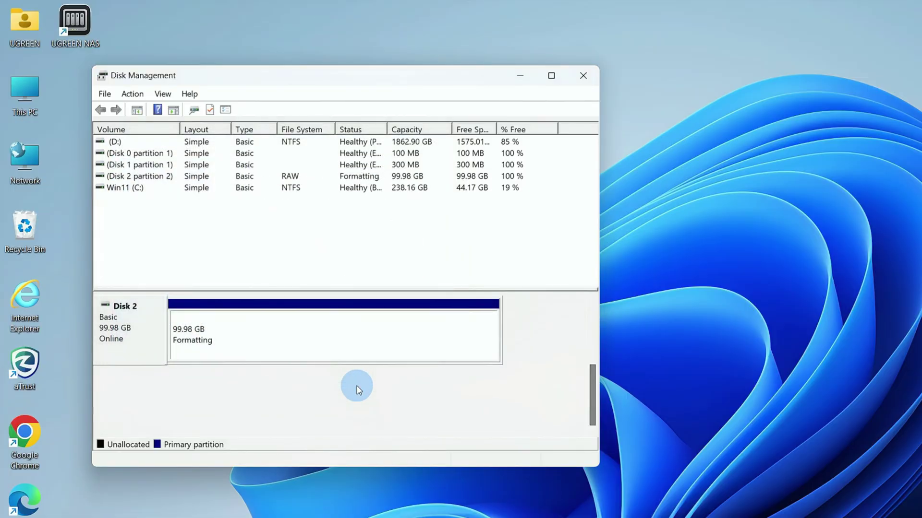
left_click(380, 330)
- Open This PC in File Explorer and select New Volume (E:)
key("super+e")
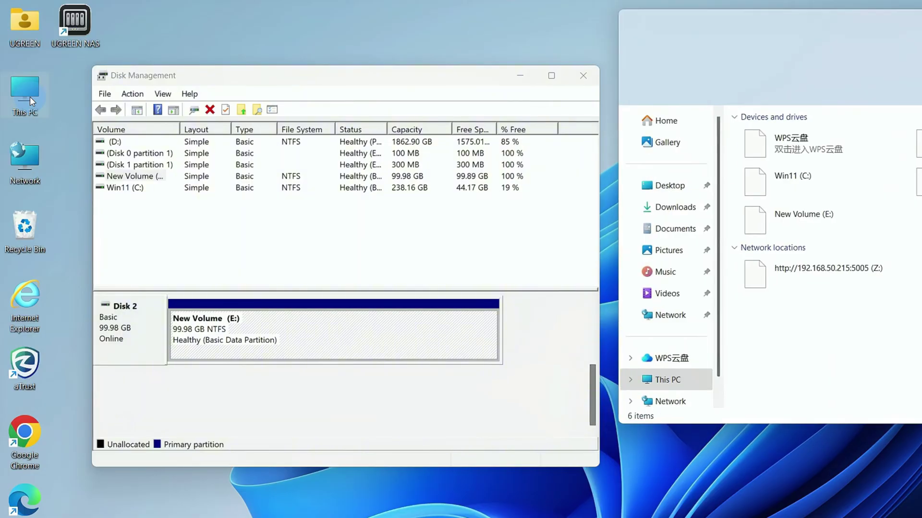
left_click(784, 220)
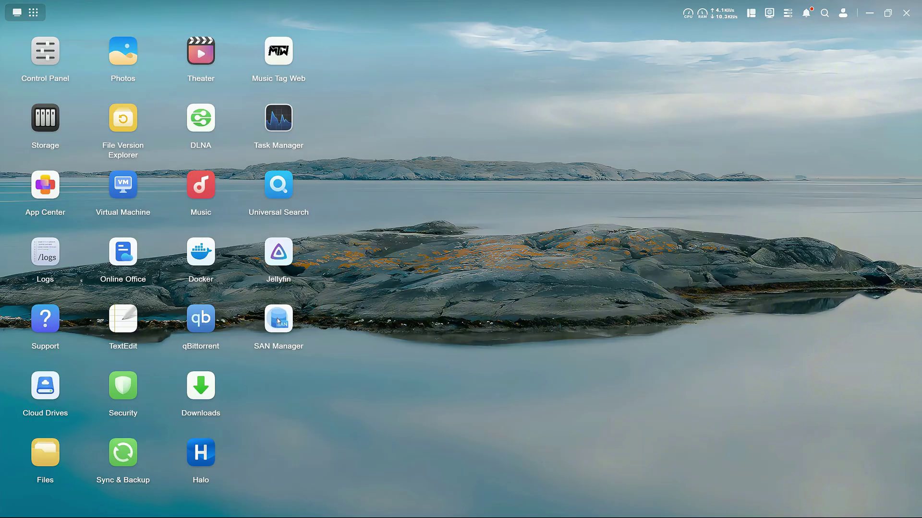
- Enable default iSCSI CHAP with name 'ugreen' and a password, and save despite the warning
left_click(278, 321)
left_click(204, 177)
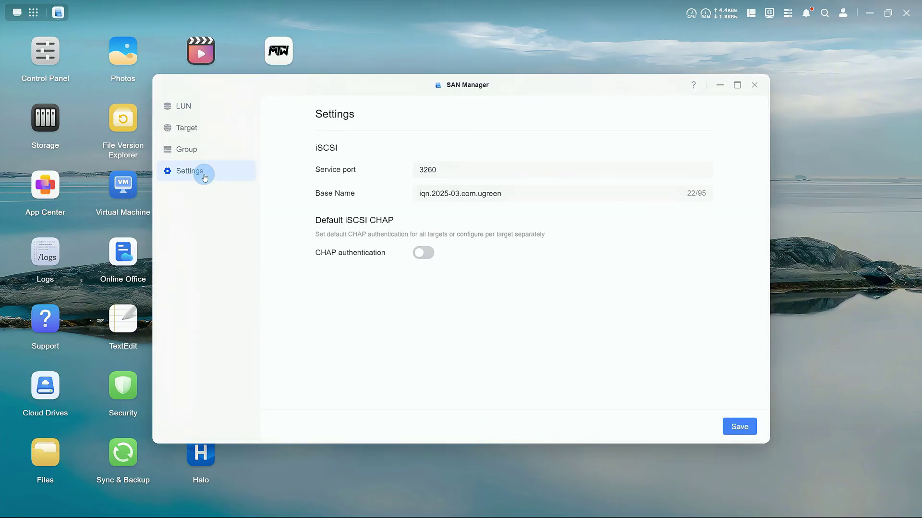
left_click(418, 253)
left_click(422, 276)
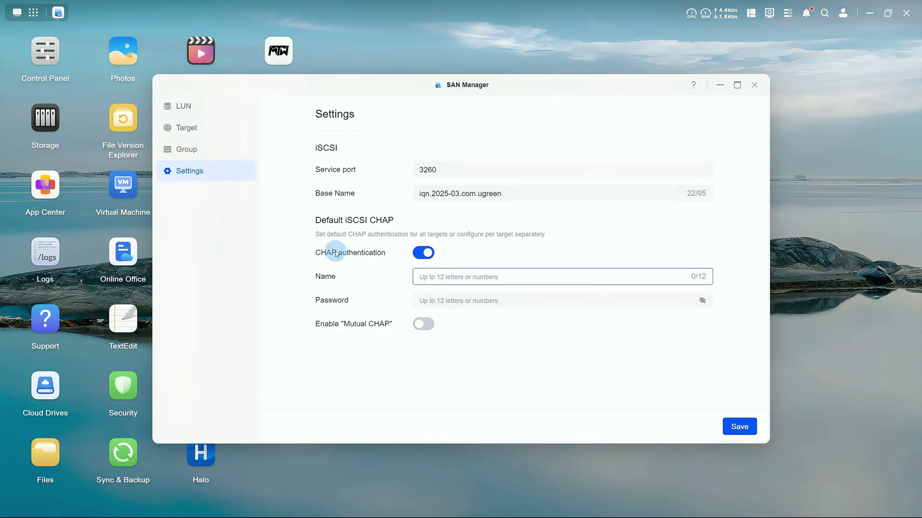
type("ugreen")
key("Tab")
type("u")
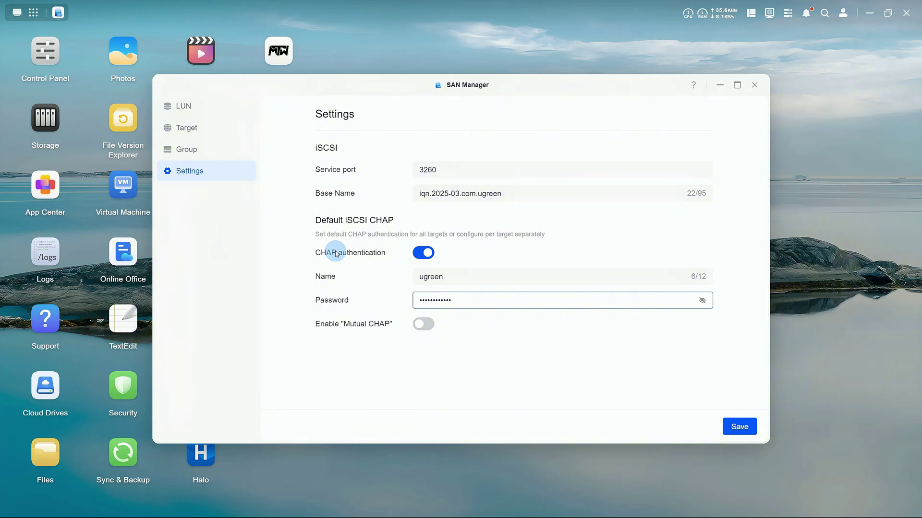
left_click(733, 433)
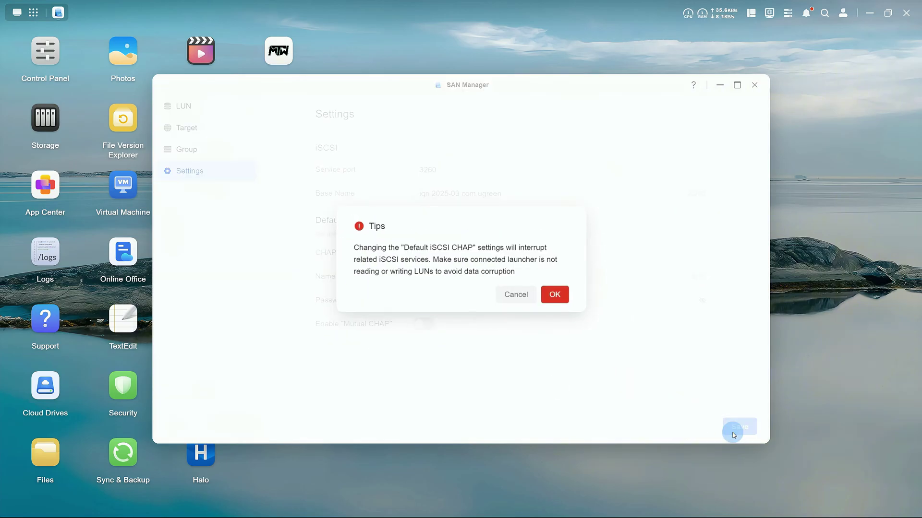
left_click(559, 296)
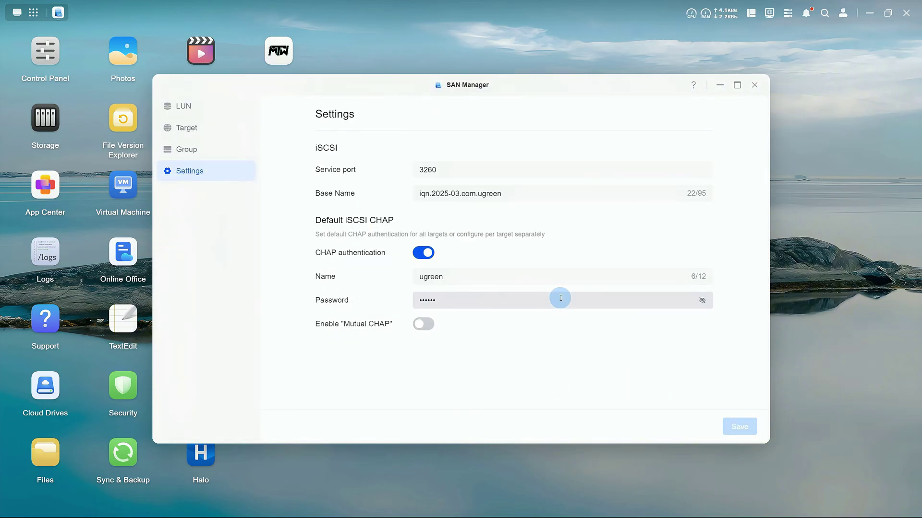
- Set Target-1's CHAP authentication to Default iSCSI CHAP and apply it immediately
left_click(218, 129)
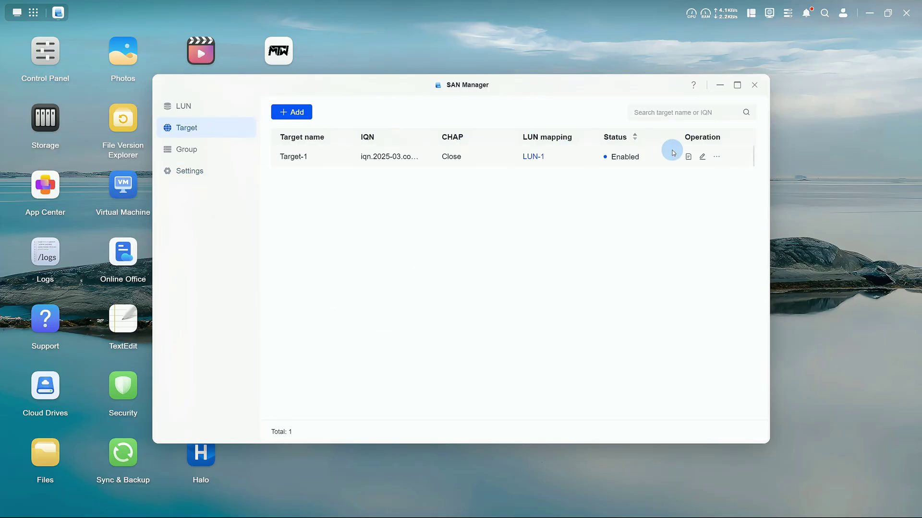
left_click(702, 157)
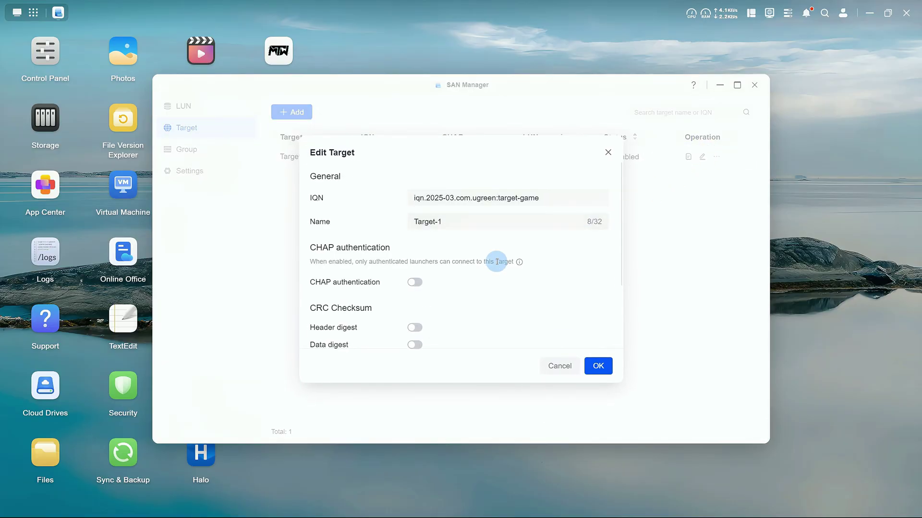
left_click(415, 282)
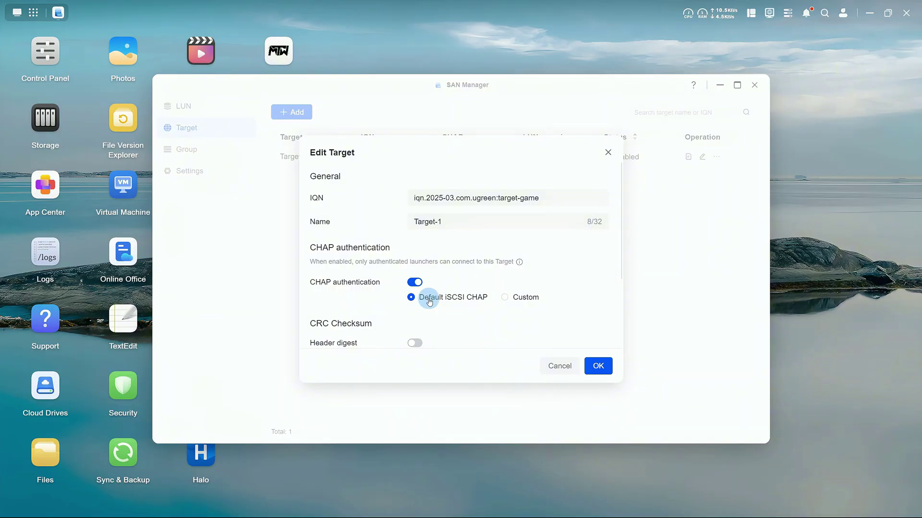
left_click(504, 298)
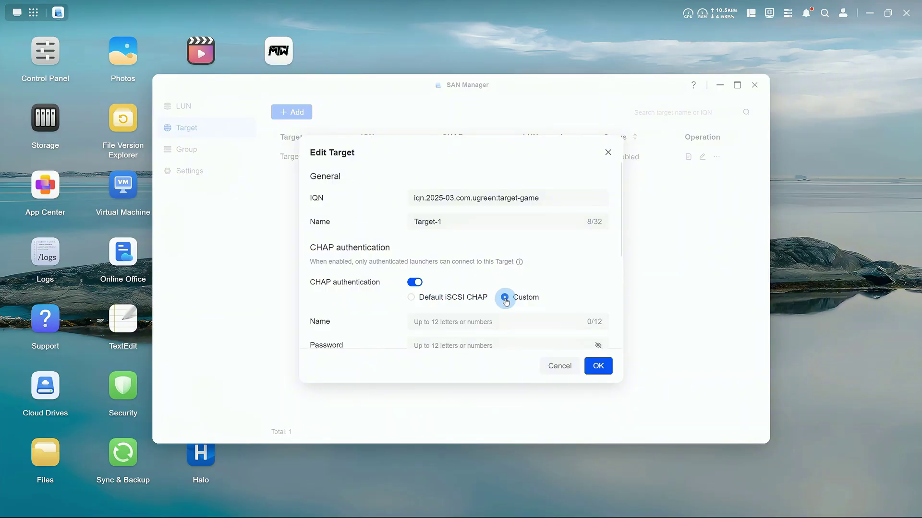
left_click(469, 296)
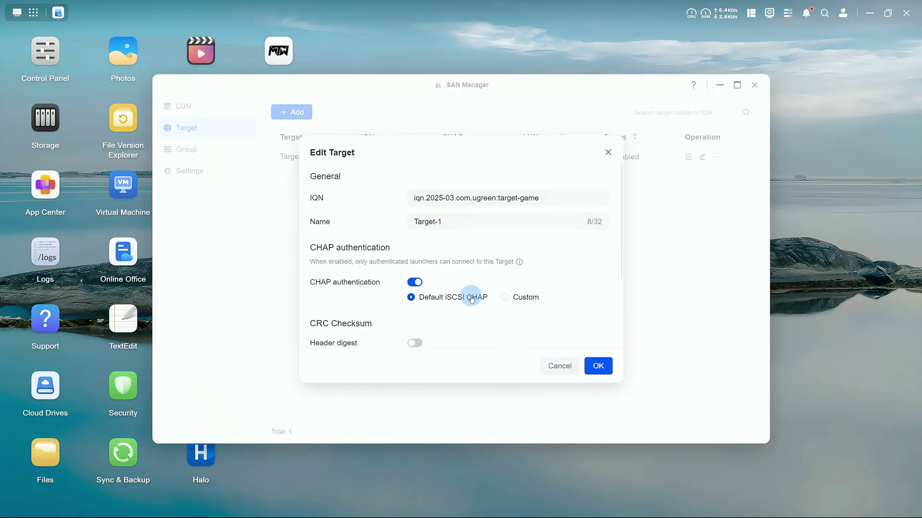
left_click(591, 366)
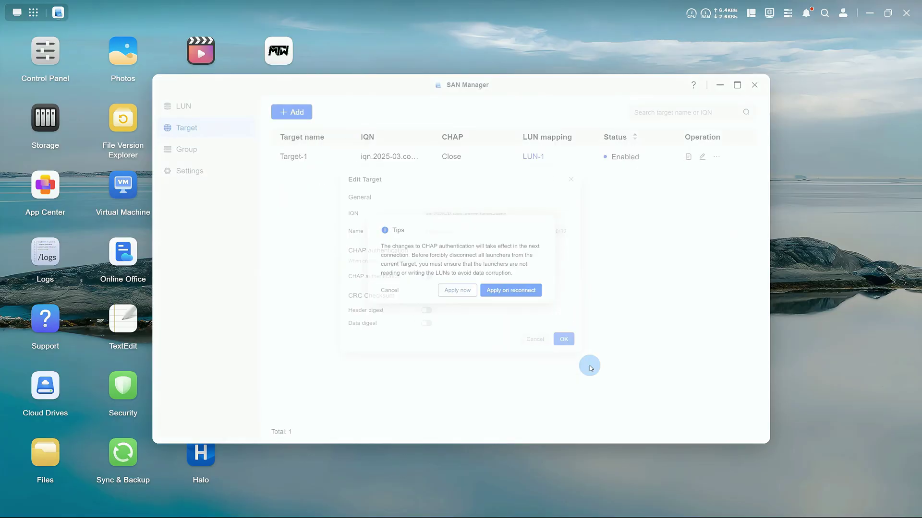
left_click(466, 293)
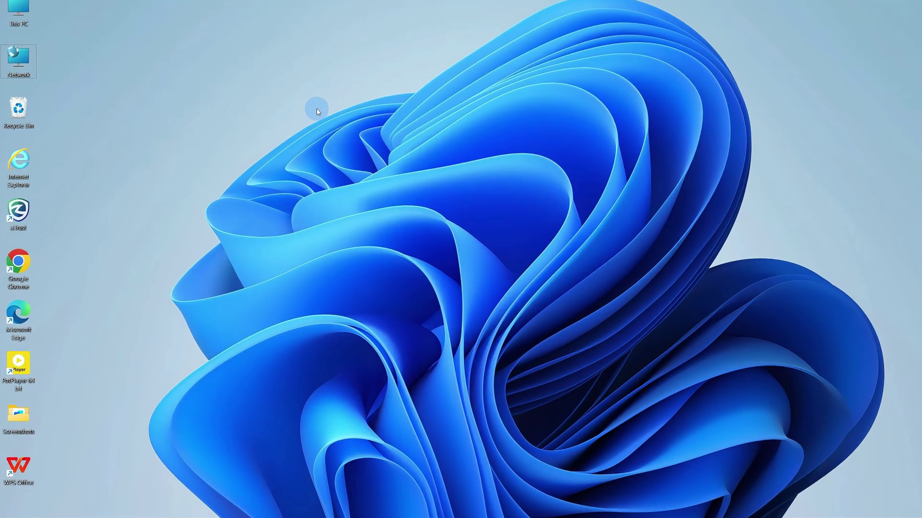
- Launch iSCSI Initiator and begin connecting to the target-game target
key("super+r")
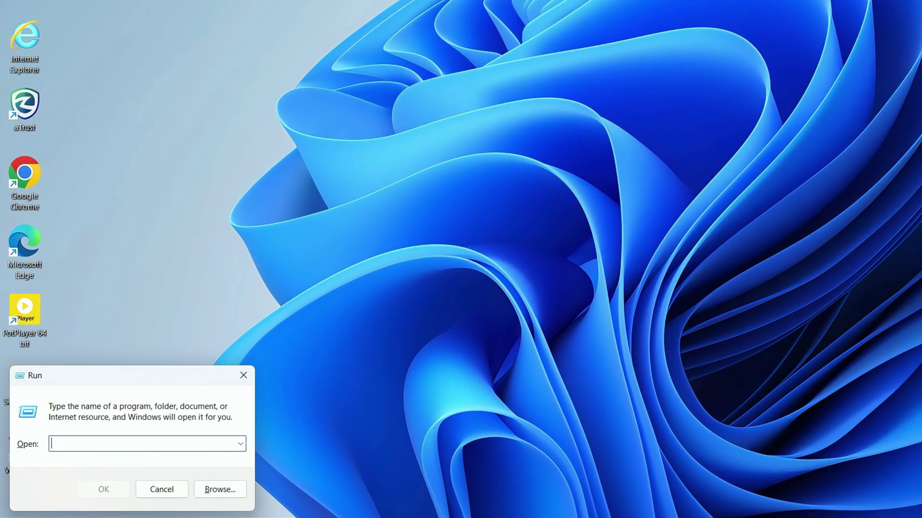
type("iscsicp")
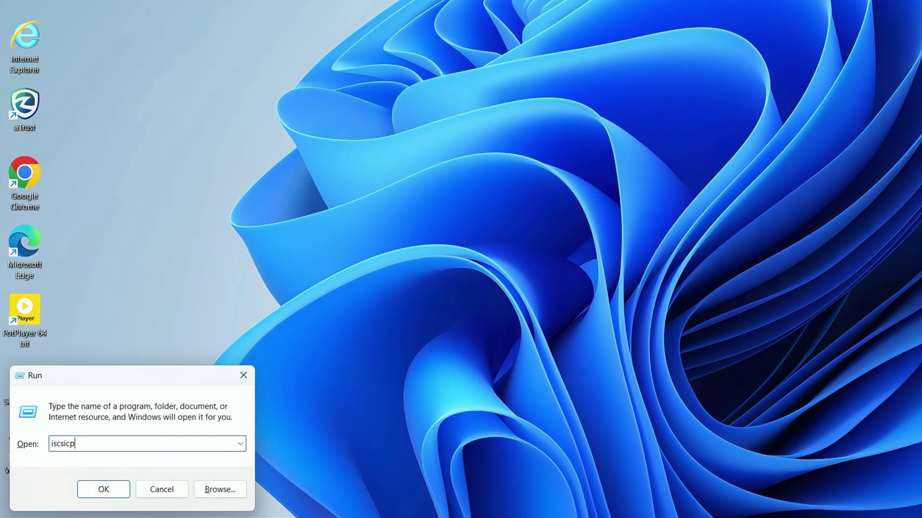
type("l")
key("Return")
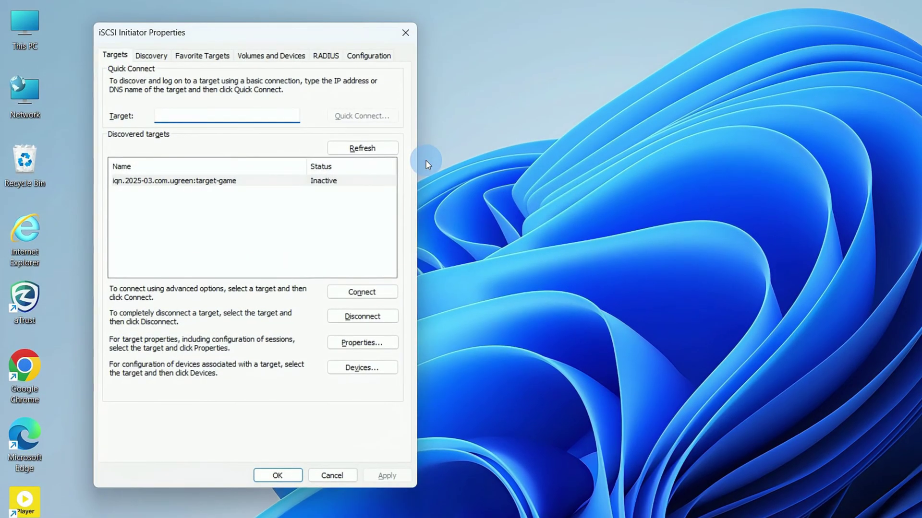
left_click(329, 182)
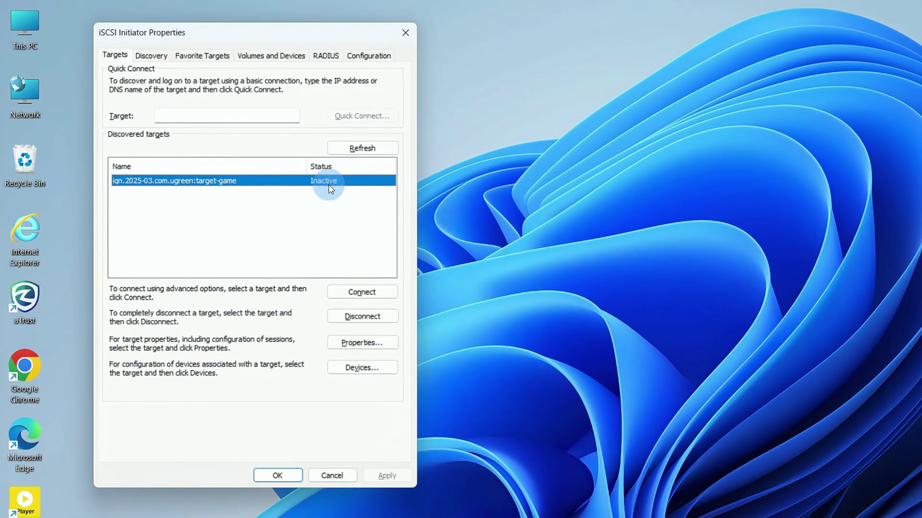
left_click(361, 293)
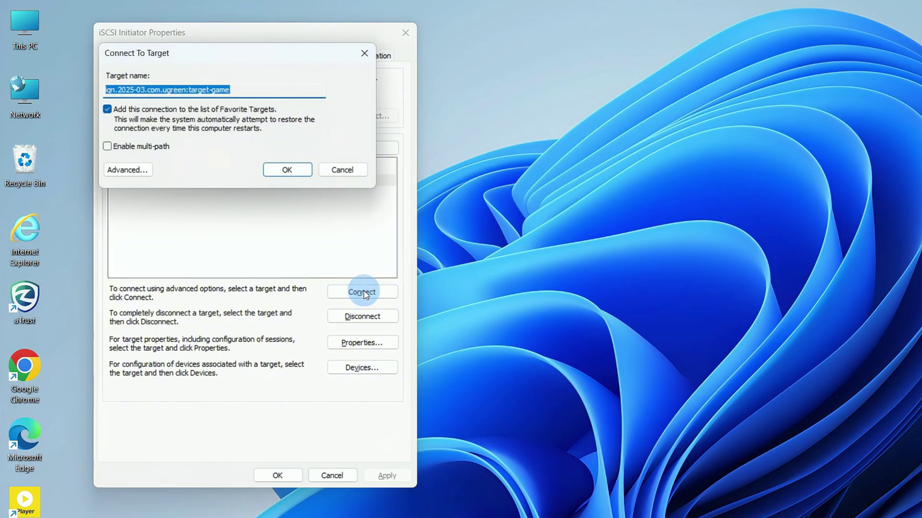
- Connect with CHAP log on enabled, using name 'ugreen' and the target secret
left_click(126, 171)
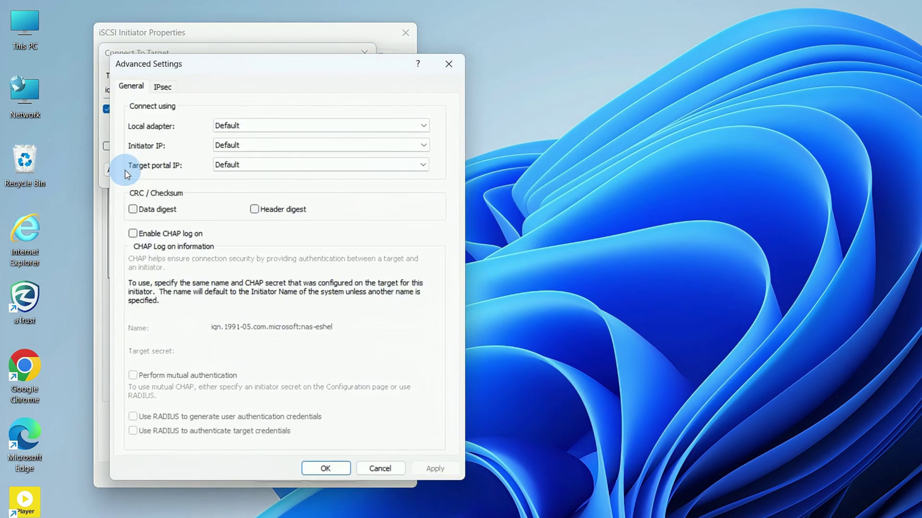
left_click(133, 233)
triple_click(346, 326)
type("ugreen")
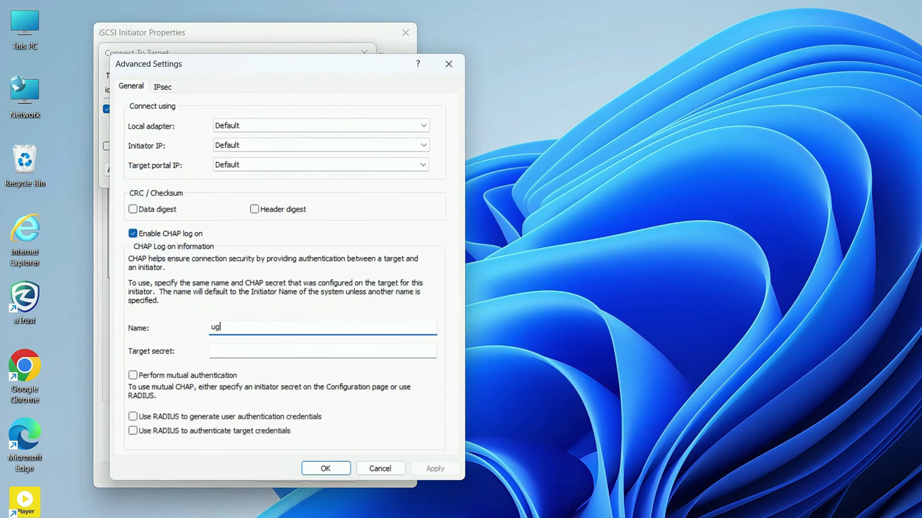
left_click(322, 351)
type("••••••••••••")
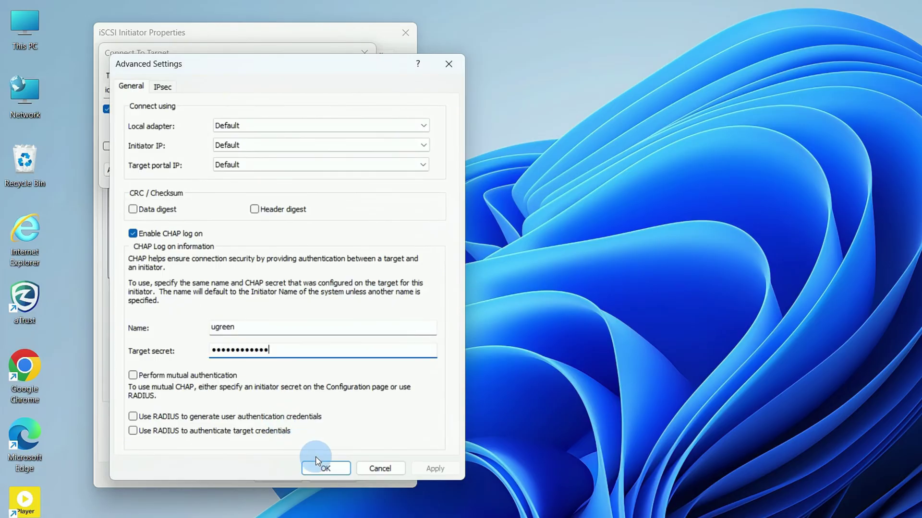
left_click(324, 467)
left_click(284, 169)
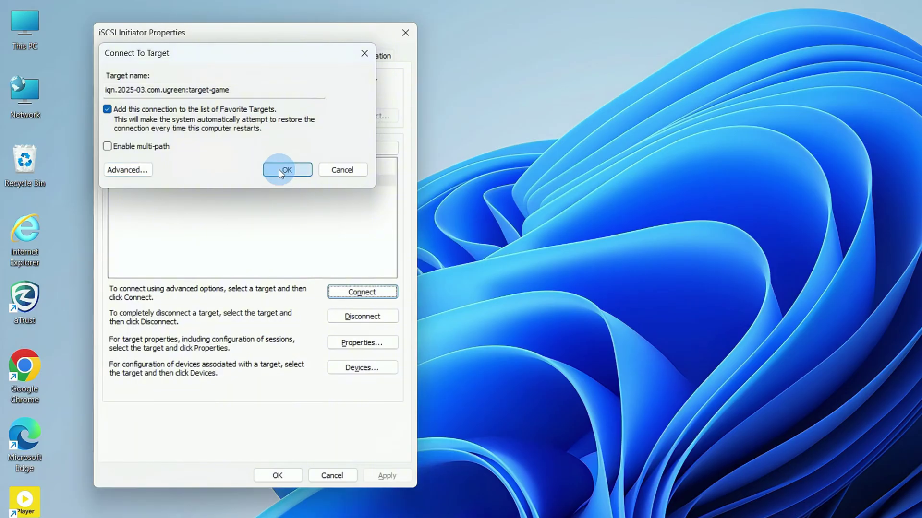
left_click(279, 177)
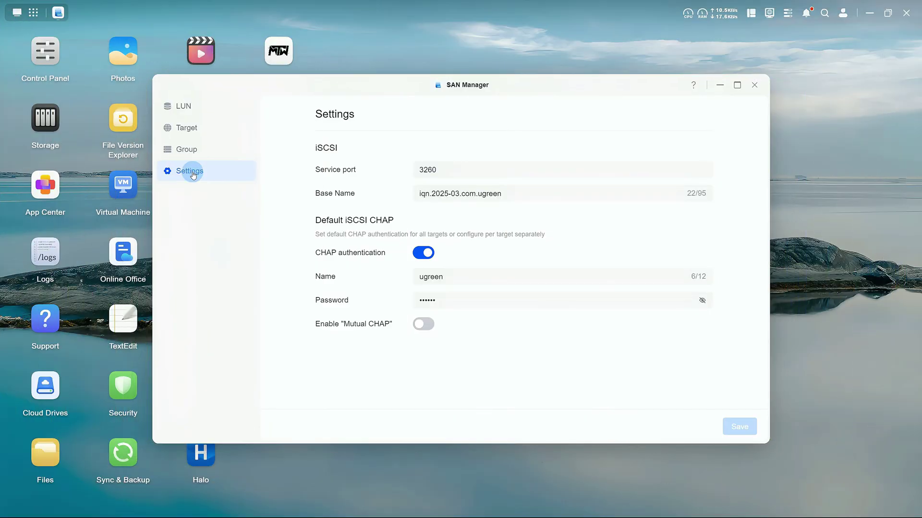
- Enable mutual CHAP with name 'ugreen' and a password, and save the settings
left_click(423, 324)
left_click(435, 348)
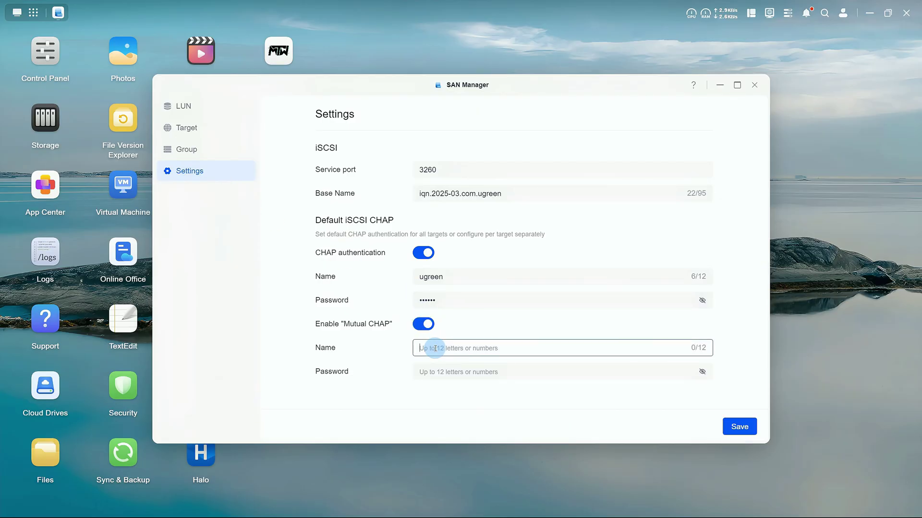
type("ugreen")
key("Tab")
type("ugreen")
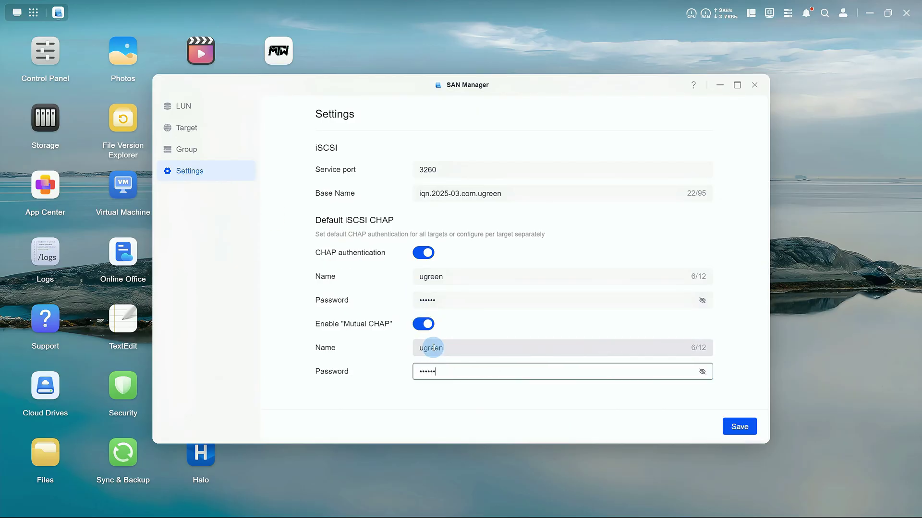
left_click(740, 427)
left_click(554, 295)
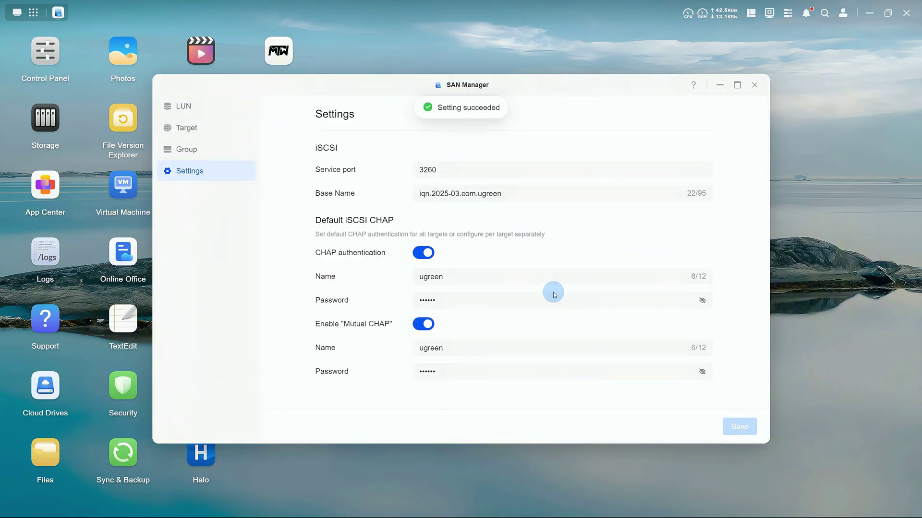
- Re-enable Default iSCSI CHAP on Target-1 and apply the change immediately
left_click(201, 133)
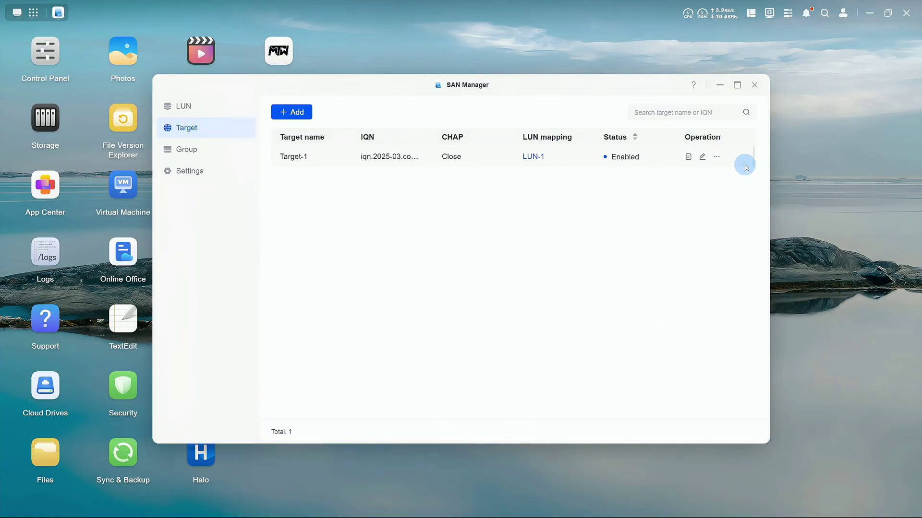
left_click(703, 158)
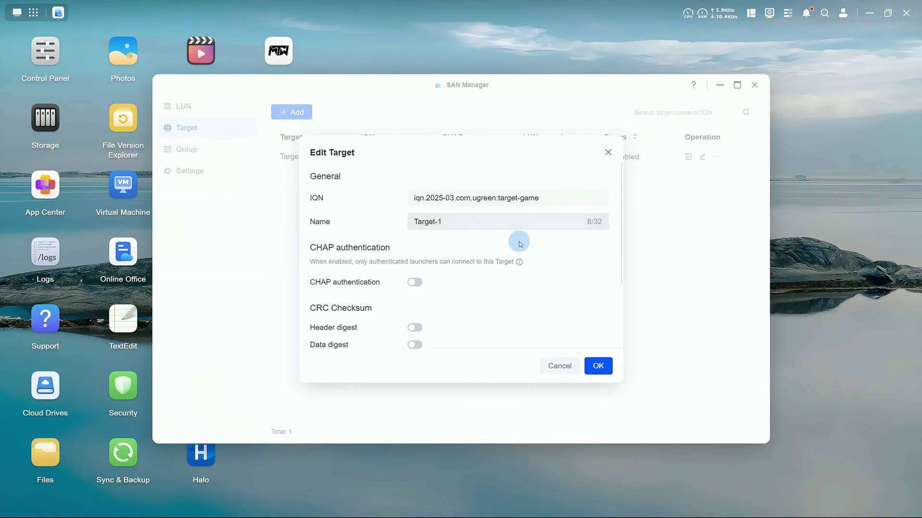
left_click(418, 283)
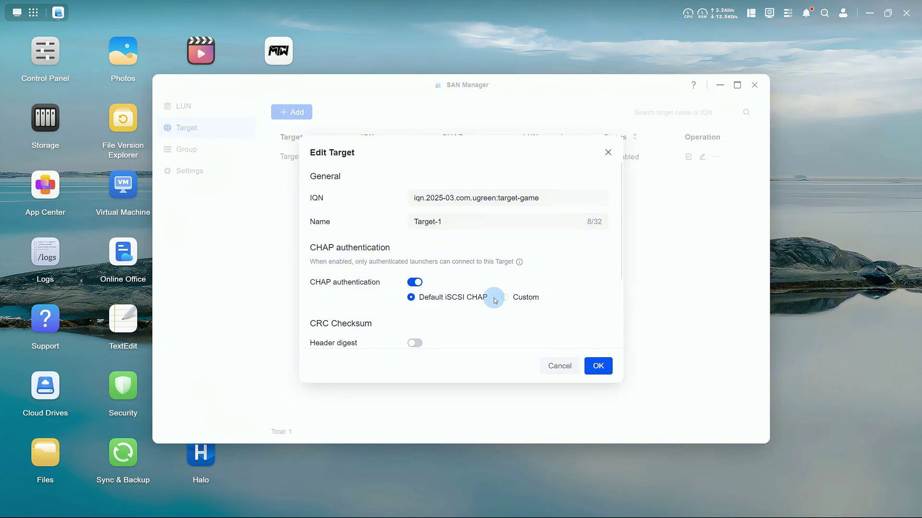
left_click(522, 299)
left_click(474, 298)
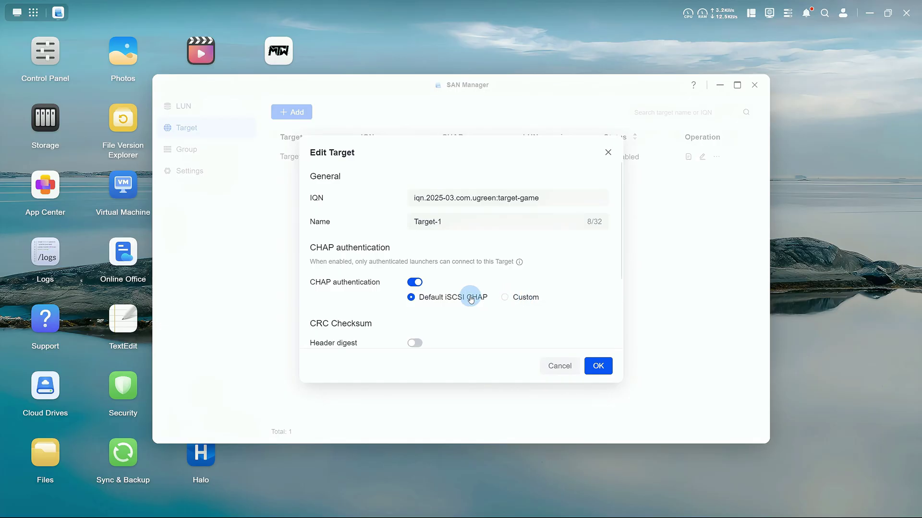
left_click(598, 375)
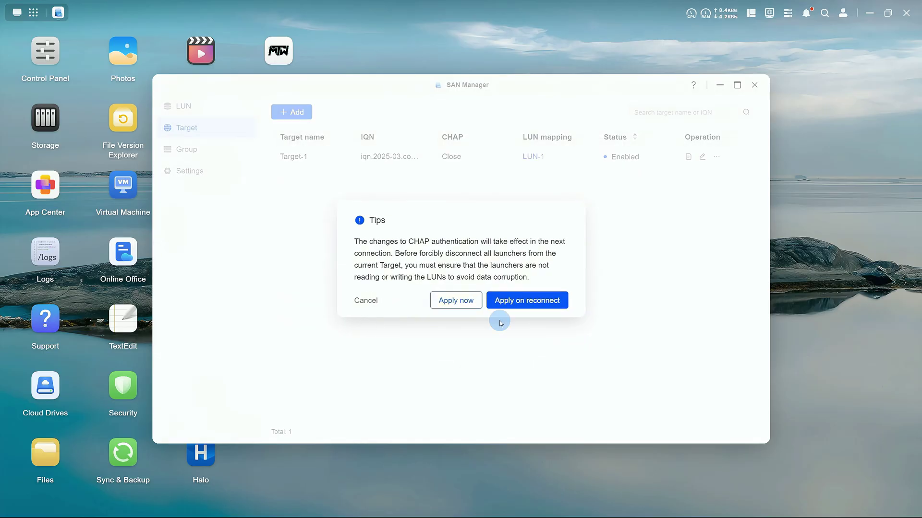
left_click(468, 303)
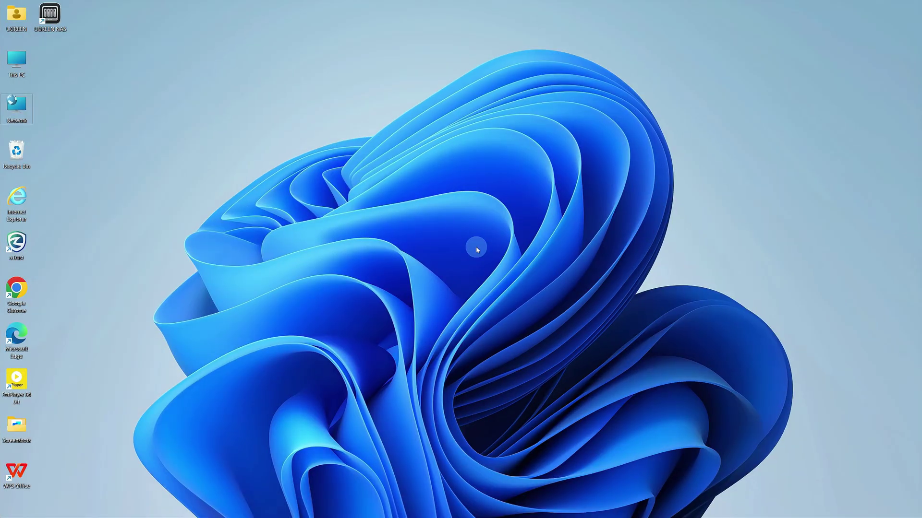
- Launch iSCSI Initiator and set the initiator's mutual CHAP secret in Configuration
key("super+r")
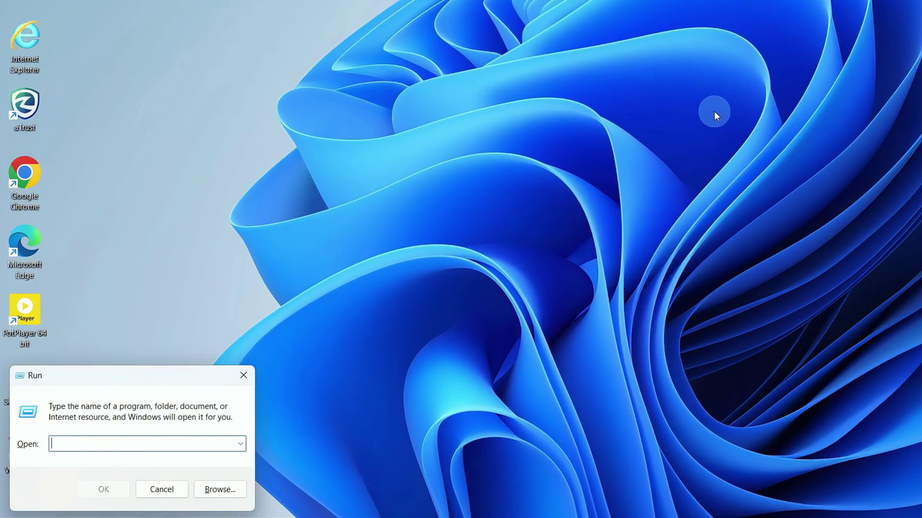
type("iscs")
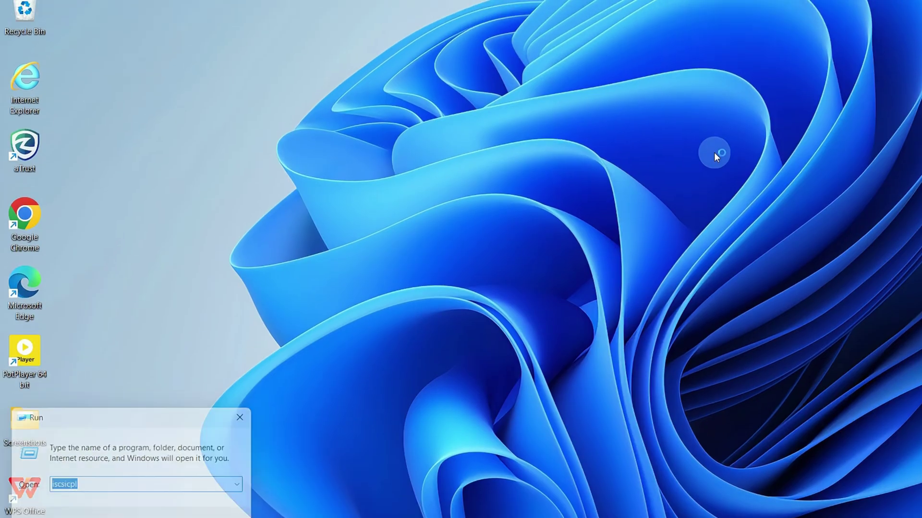
key("Return")
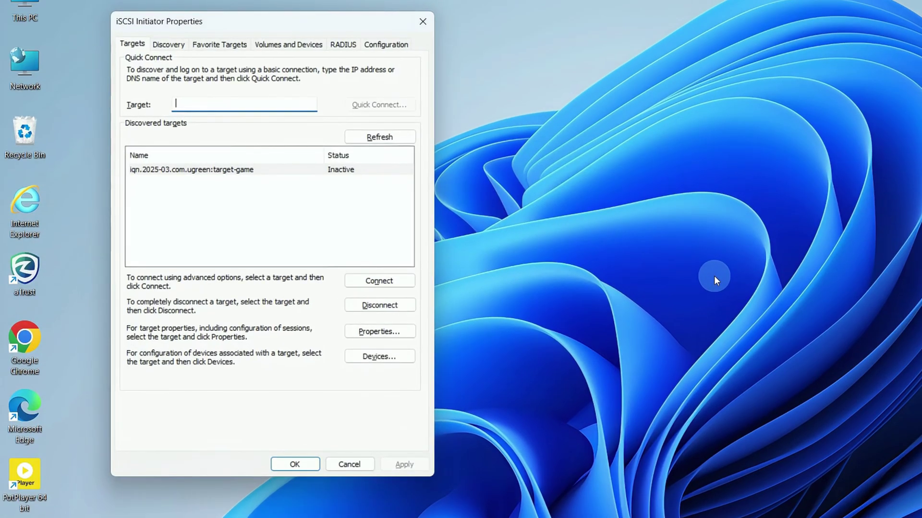
left_click(391, 44)
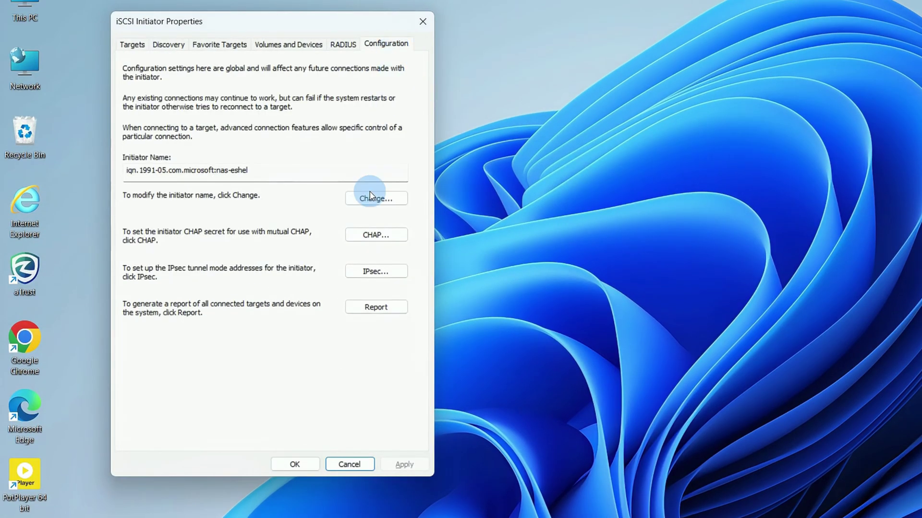
left_click(363, 235)
type("••")
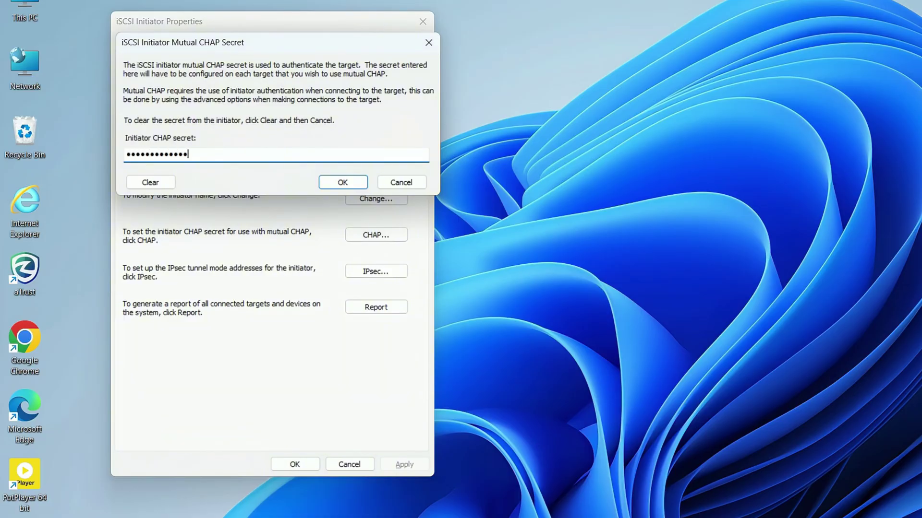
left_click(342, 182)
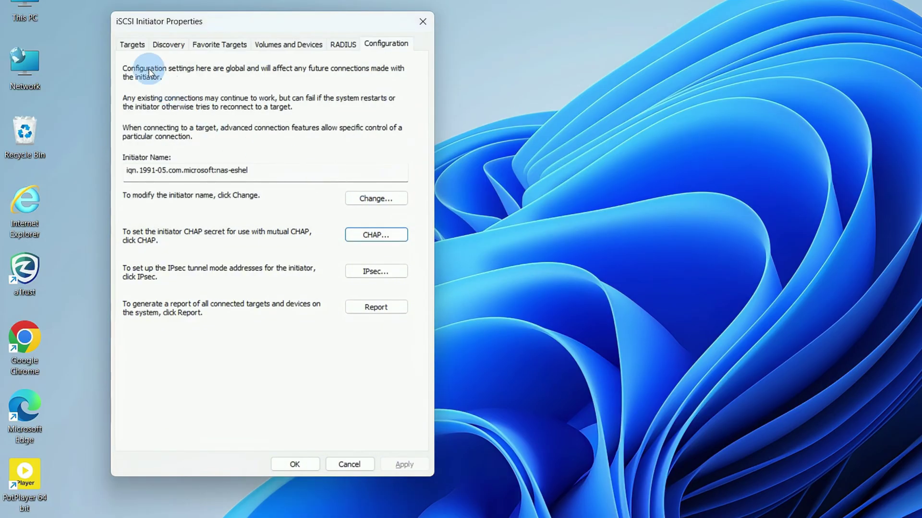
- Reconnect target-game with CHAP log on as 'ugreen', the target secret, and mutual authentication
left_click(137, 45)
left_click(236, 175)
left_click(368, 280)
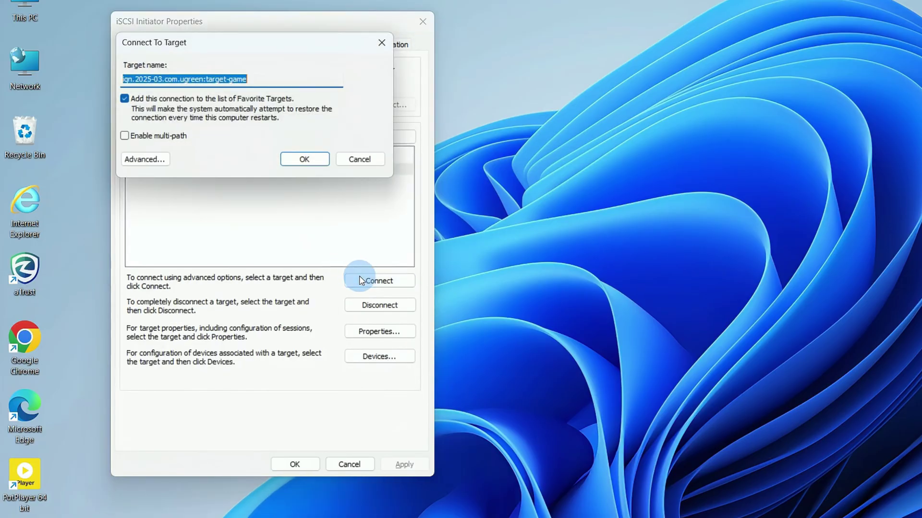
left_click(154, 169)
left_click(150, 223)
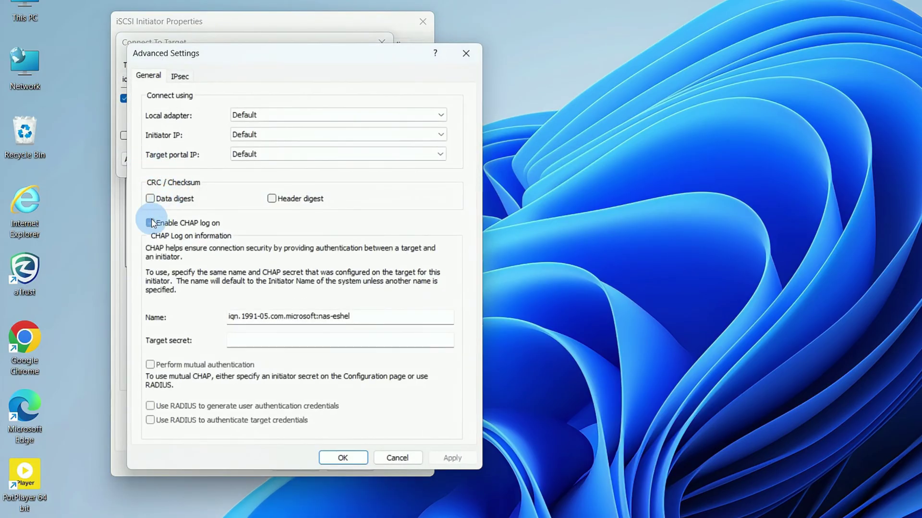
left_click(340, 328)
key("ctrl+a")
type("ugreen")
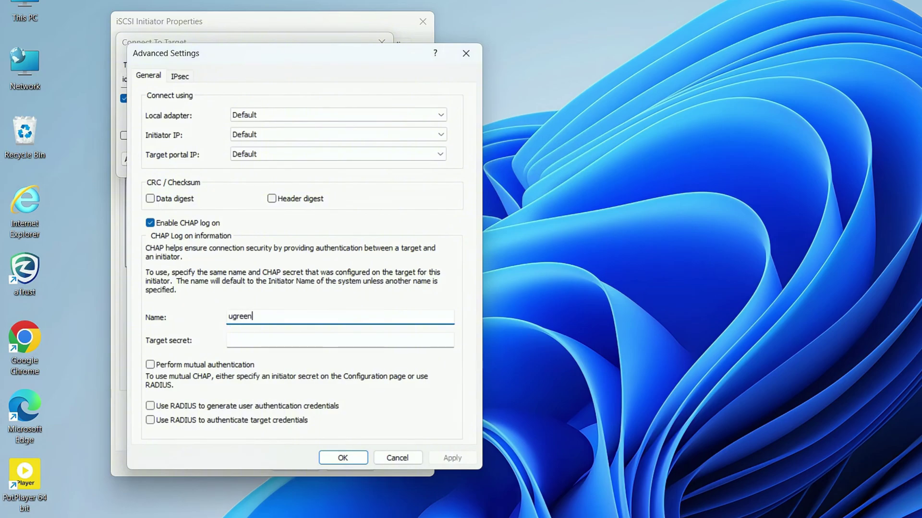
key("Tab")
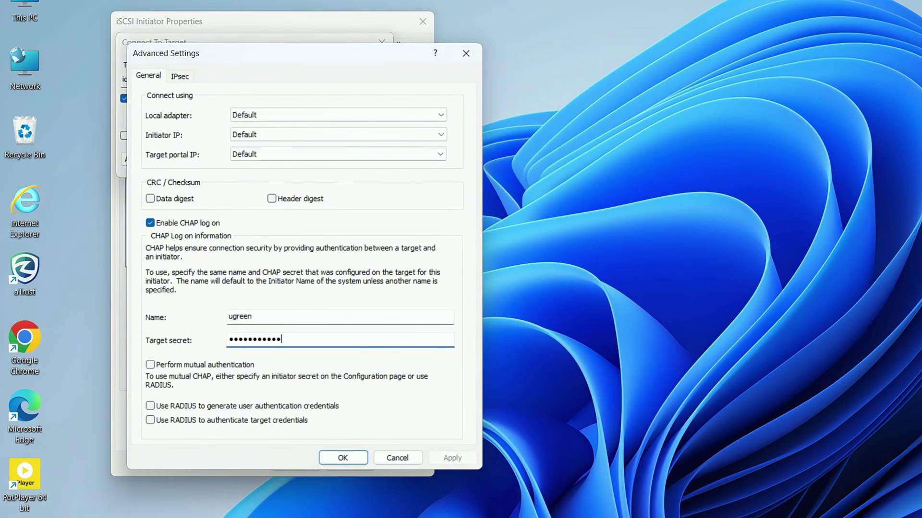
left_click(214, 366)
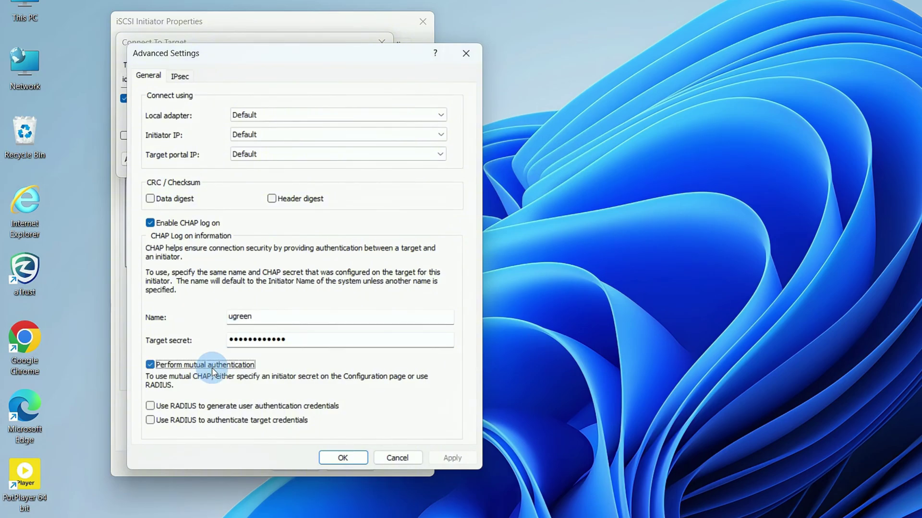
left_click(342, 458)
left_click(304, 159)
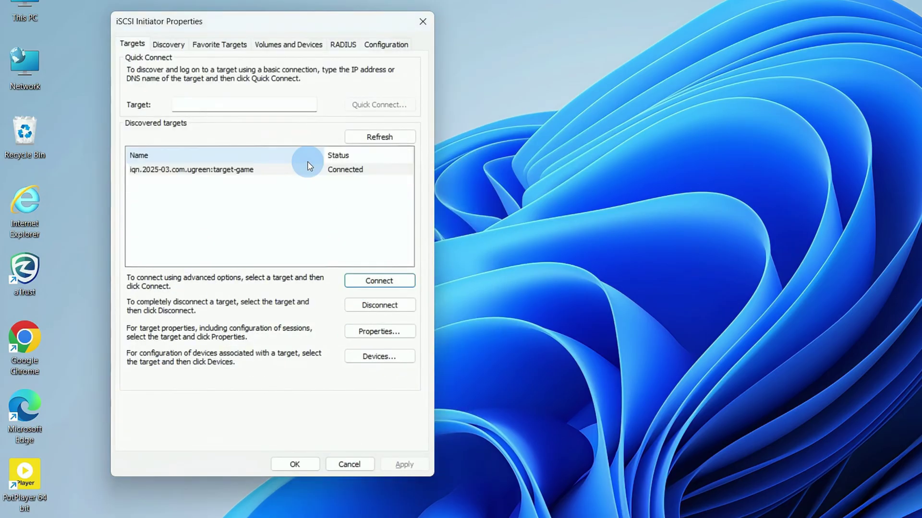